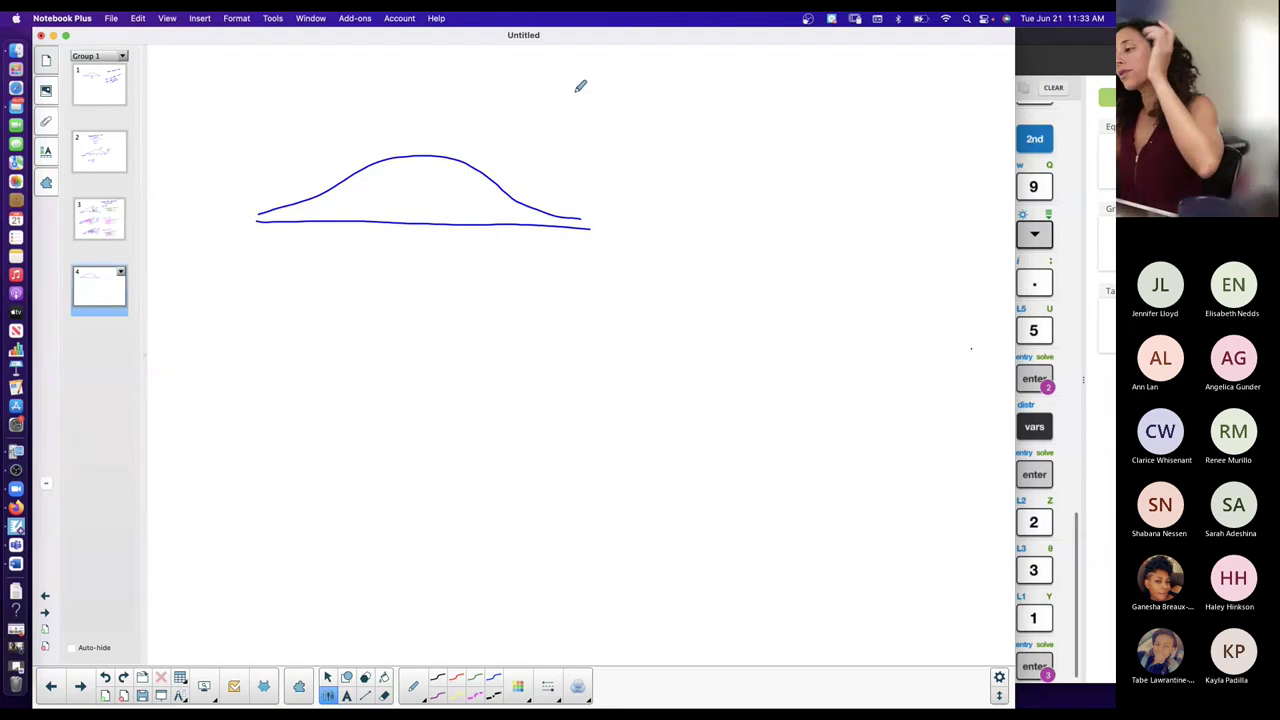
# Write 'Know area, want z-score', label the curve SND, mark 0 at its centre, and note μ = 0, σ = 1
pyautogui.moveTo(580, 70)
pyautogui.mouseDown()
pyautogui.moveTo(688, 71)
pyautogui.moveTo(710, 107)
pyautogui.moveTo(836, 66)
pyautogui.mouseUp()
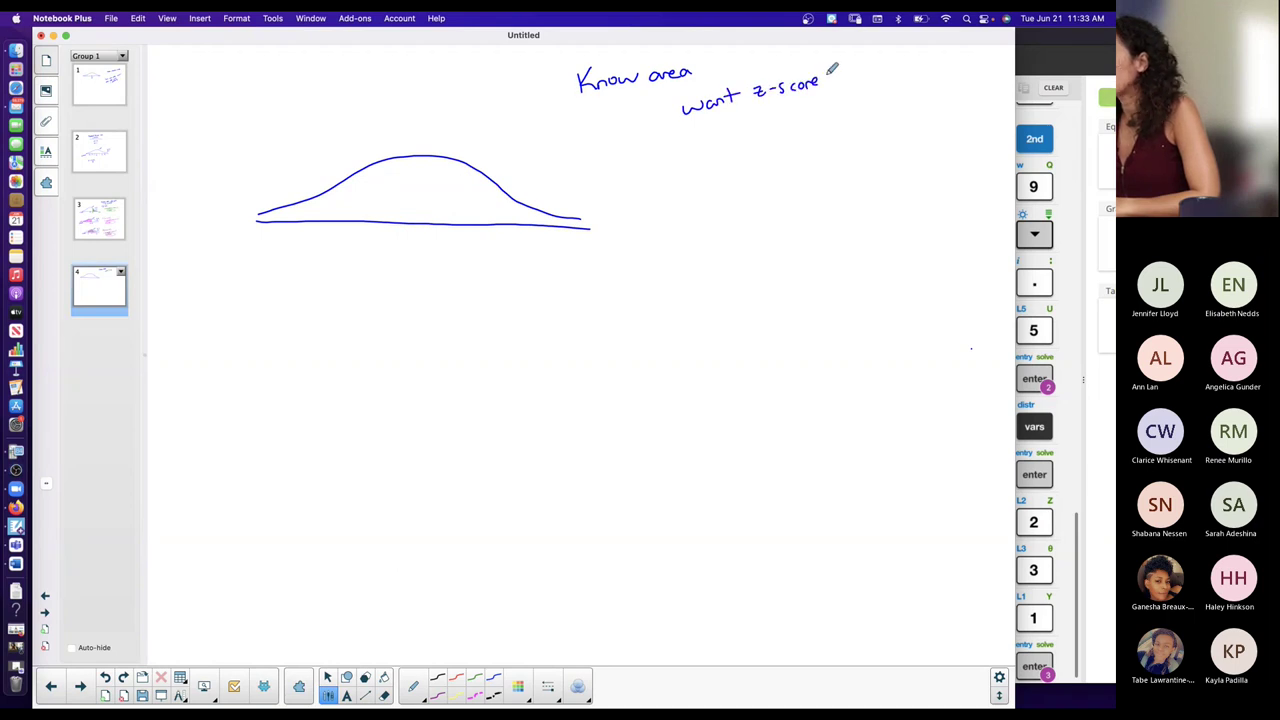
pyautogui.moveTo(440, 141); pyautogui.dragTo(485, 132)
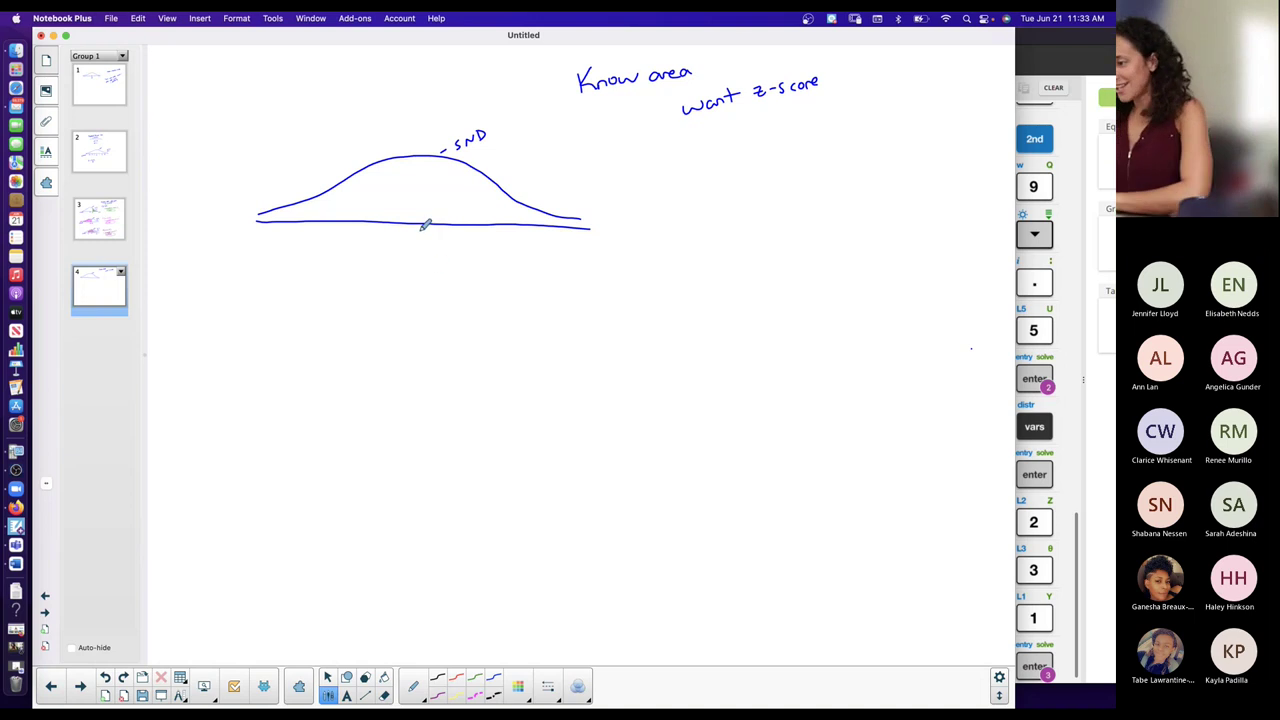
pyautogui.moveTo(422, 213); pyautogui.dragTo(421, 245)
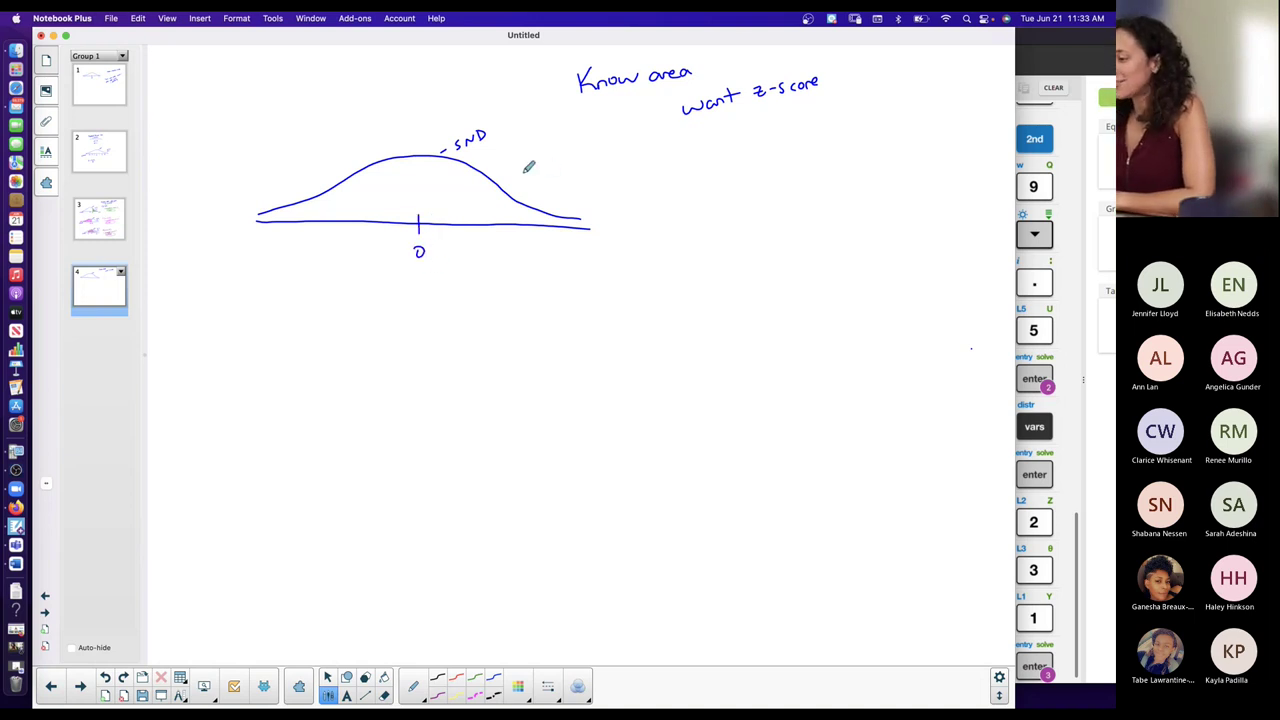
pyautogui.moveTo(519, 174)
pyautogui.mouseDown()
pyautogui.moveTo(566, 170)
pyautogui.moveTo(545, 190)
pyautogui.moveTo(582, 172)
pyautogui.mouseUp()
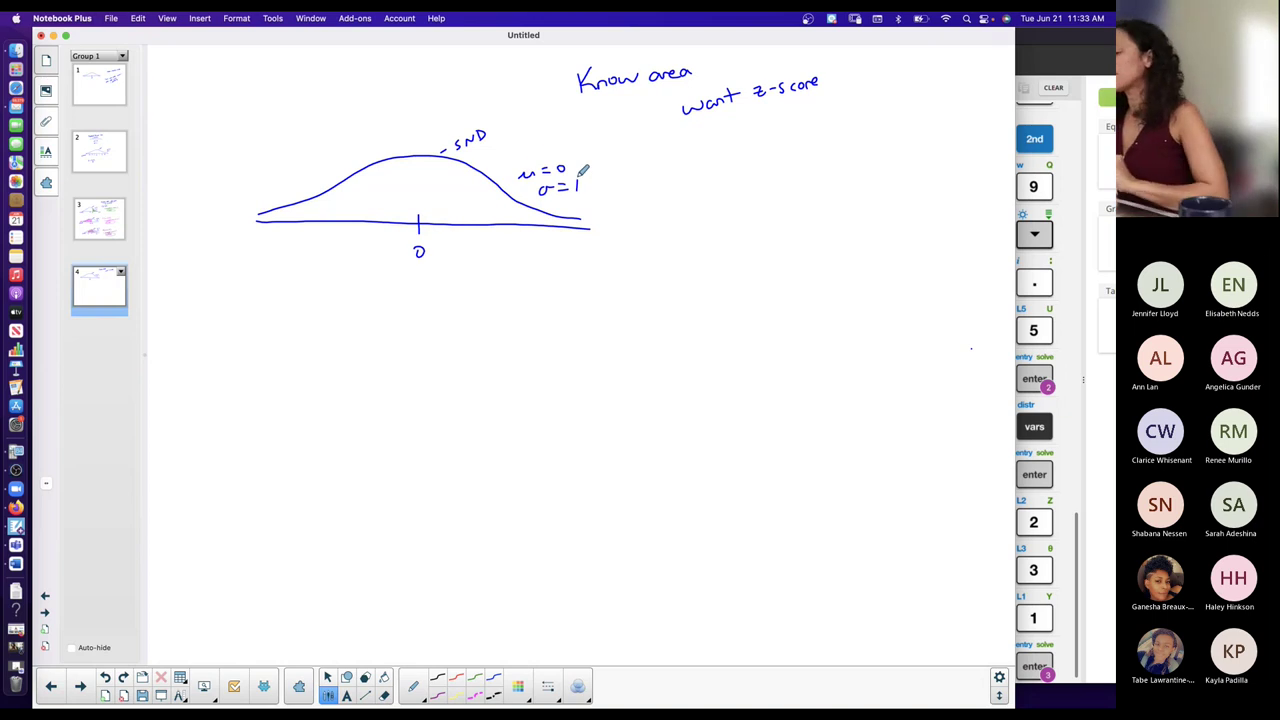
# On page 3, write an underlined 'Know z-score, want area' note bracketed to normalcdf
pyautogui.click(112, 228)
pyautogui.middleClick(385, 83)
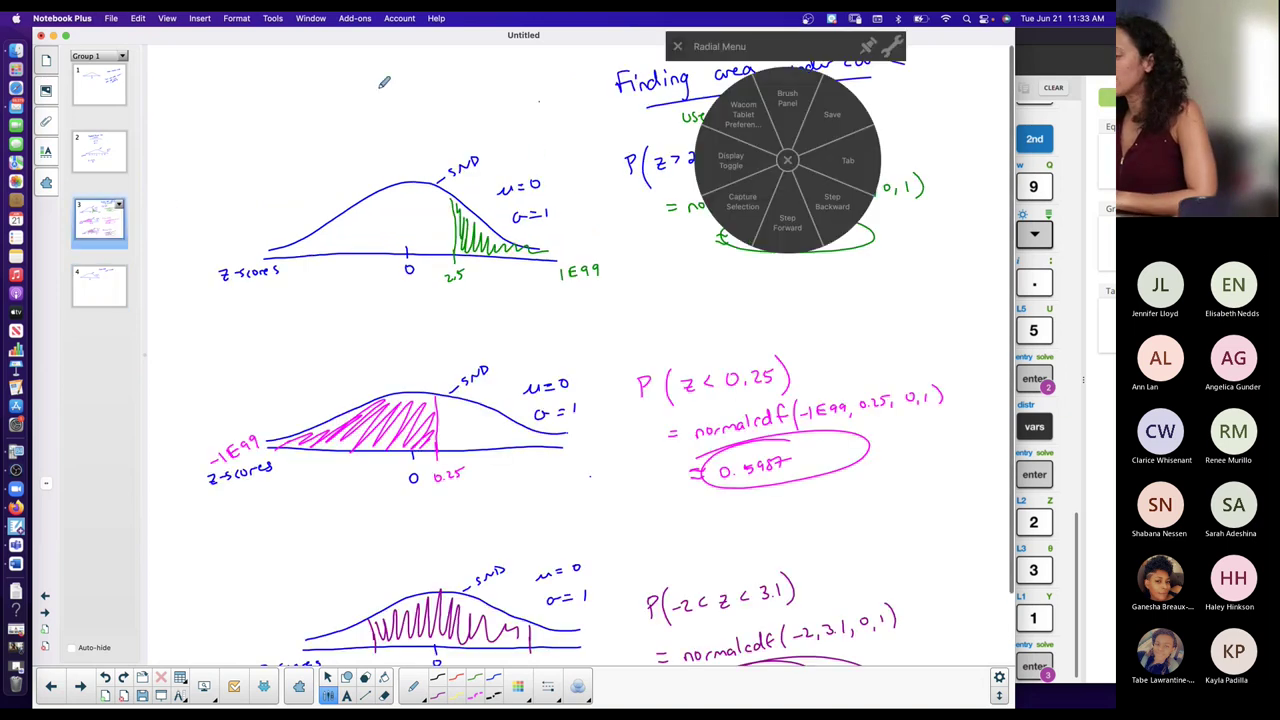
pyautogui.moveTo(206, 88); pyautogui.dragTo(334, 60)
pyautogui.click(797, 160)
pyautogui.moveTo(212, 110)
pyautogui.mouseDown()
pyautogui.moveTo(329, 80)
pyautogui.moveTo(332, 92)
pyautogui.mouseUp()
pyautogui.moveTo(212, 138); pyautogui.dragTo(338, 100)
pyautogui.moveTo(366, 92)
pyautogui.mouseDown()
pyautogui.moveTo(453, 64)
pyautogui.moveTo(456, 74)
pyautogui.mouseUp()
pyautogui.moveTo(340, 88)
pyautogui.mouseDown()
pyautogui.moveTo(344, 104)
pyautogui.moveTo(390, 106)
pyautogui.moveTo(487, 56)
pyautogui.mouseUp()
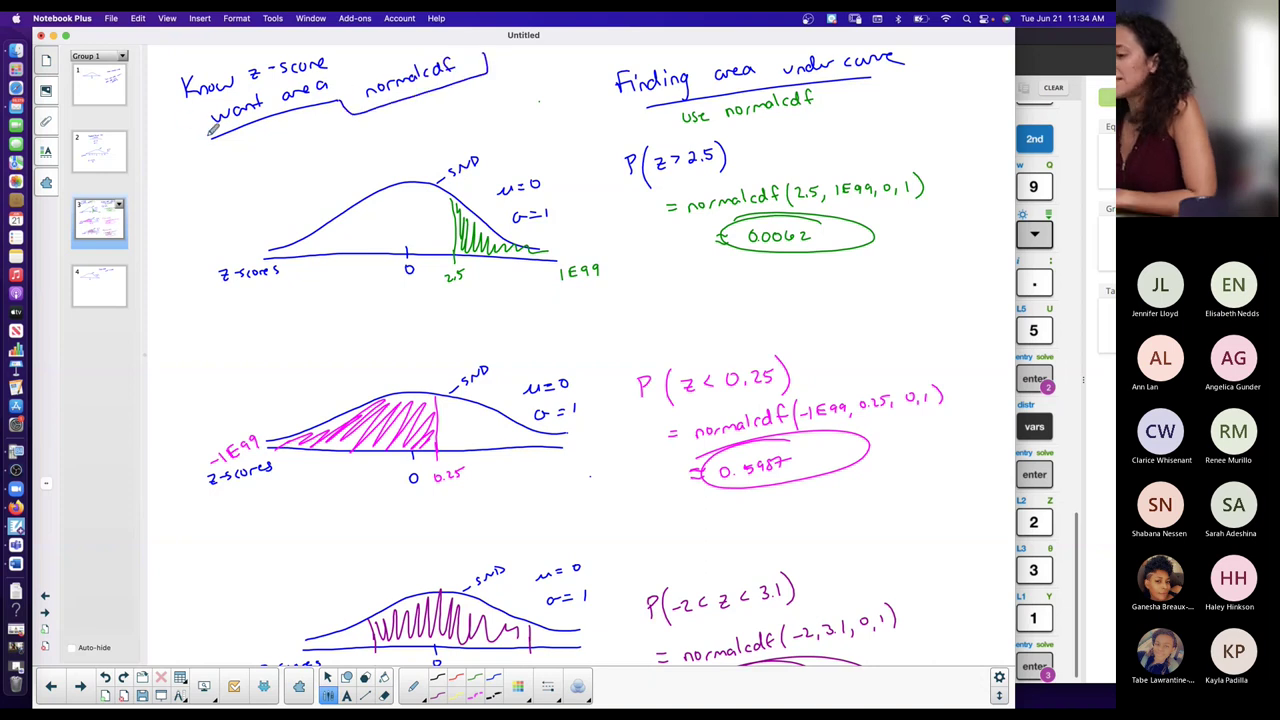
pyautogui.moveTo(212, 138); pyautogui.dragTo(162, 160)
# On page 4, add 'use invnorm' to the note and set it off with a stepped border line
pyautogui.click(108, 290)
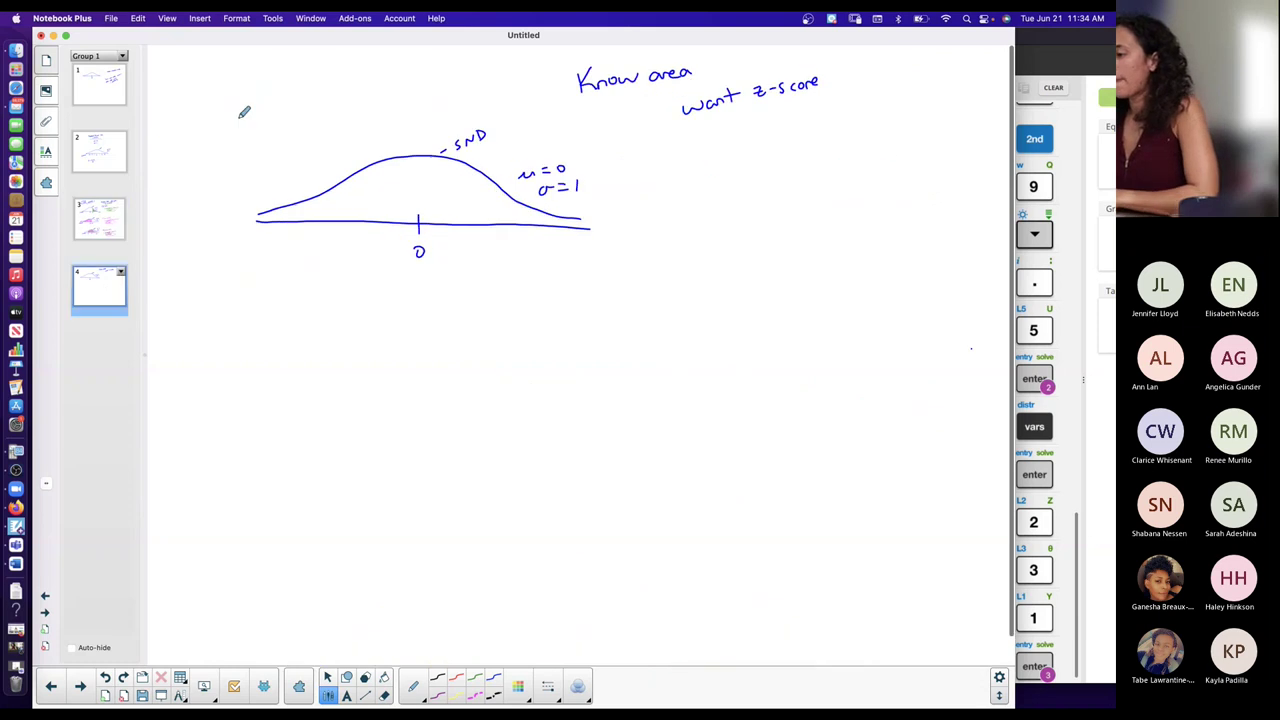
pyautogui.moveTo(552, 52)
pyautogui.mouseDown()
pyautogui.moveTo(552, 116)
pyautogui.moveTo(649, 107)
pyautogui.moveTo(649, 143)
pyautogui.moveTo(721, 143)
pyautogui.mouseUp()
pyautogui.moveTo(782, 108); pyautogui.dragTo(897, 76)
pyautogui.moveTo(718, 143); pyautogui.dragTo(858, 130)
pyautogui.moveTo(952, 120); pyautogui.dragTo(984, 117)
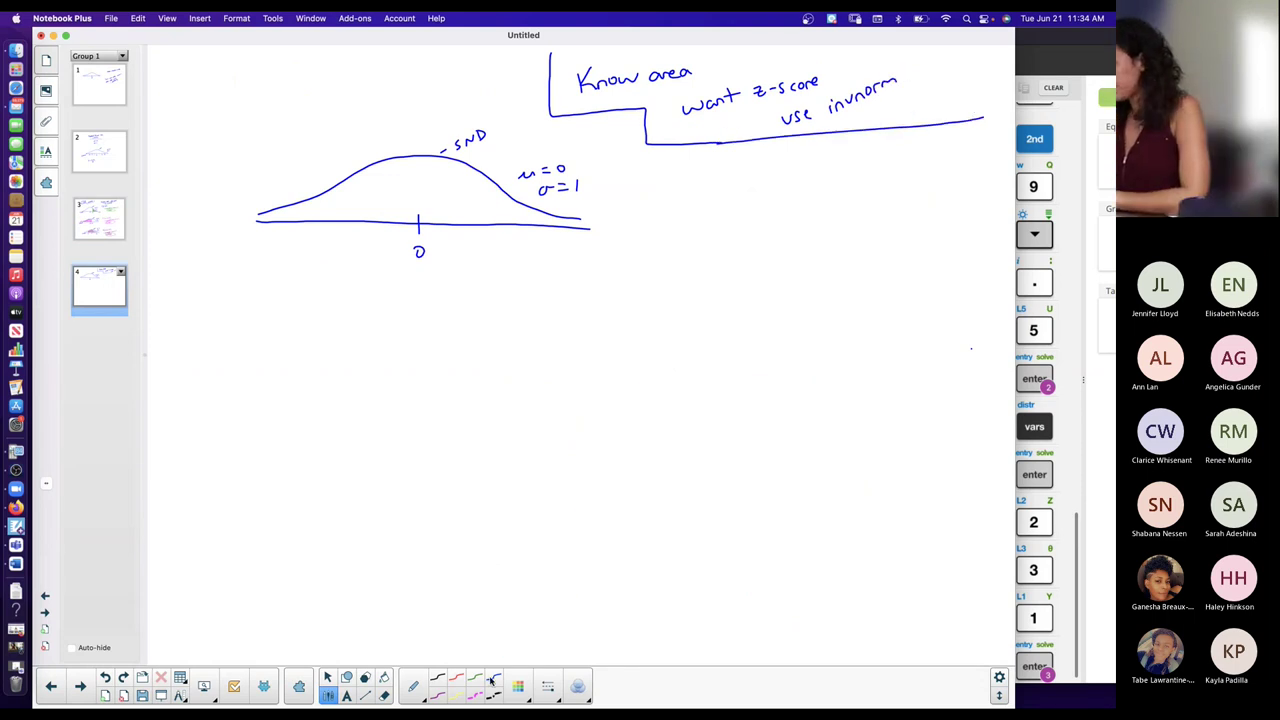
pyautogui.click(548, 686)
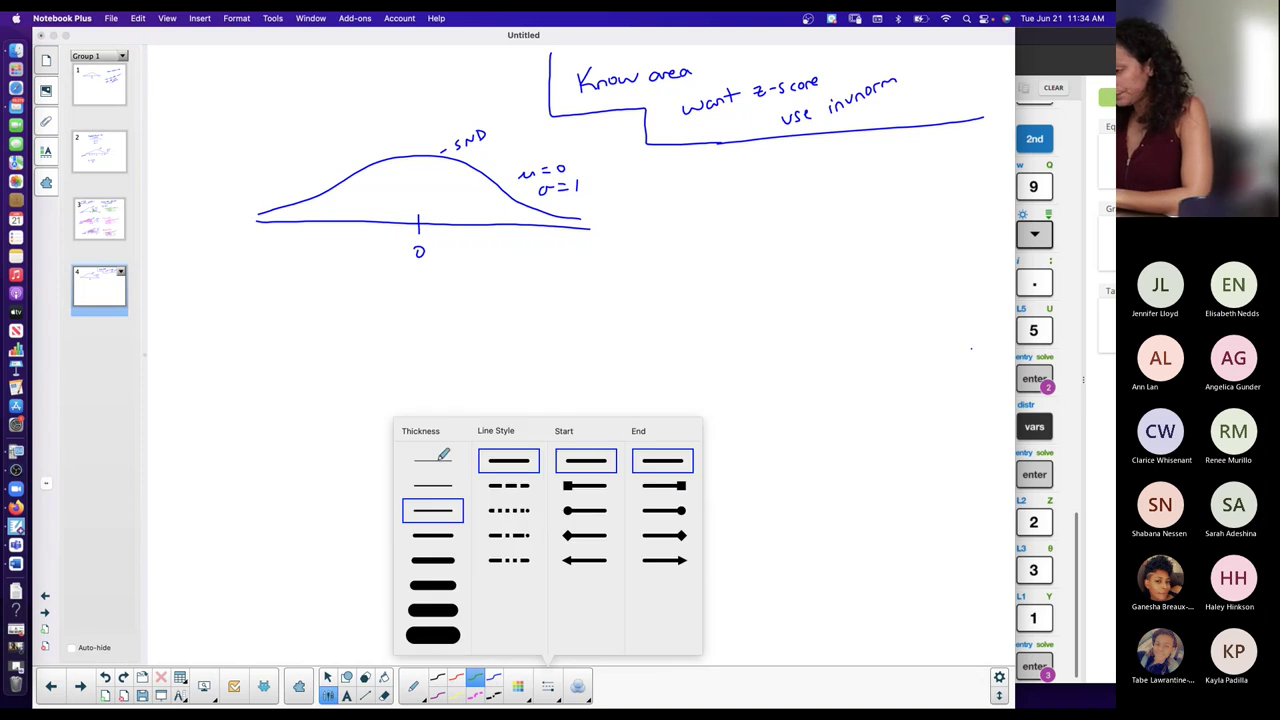
pyautogui.click(620, 690)
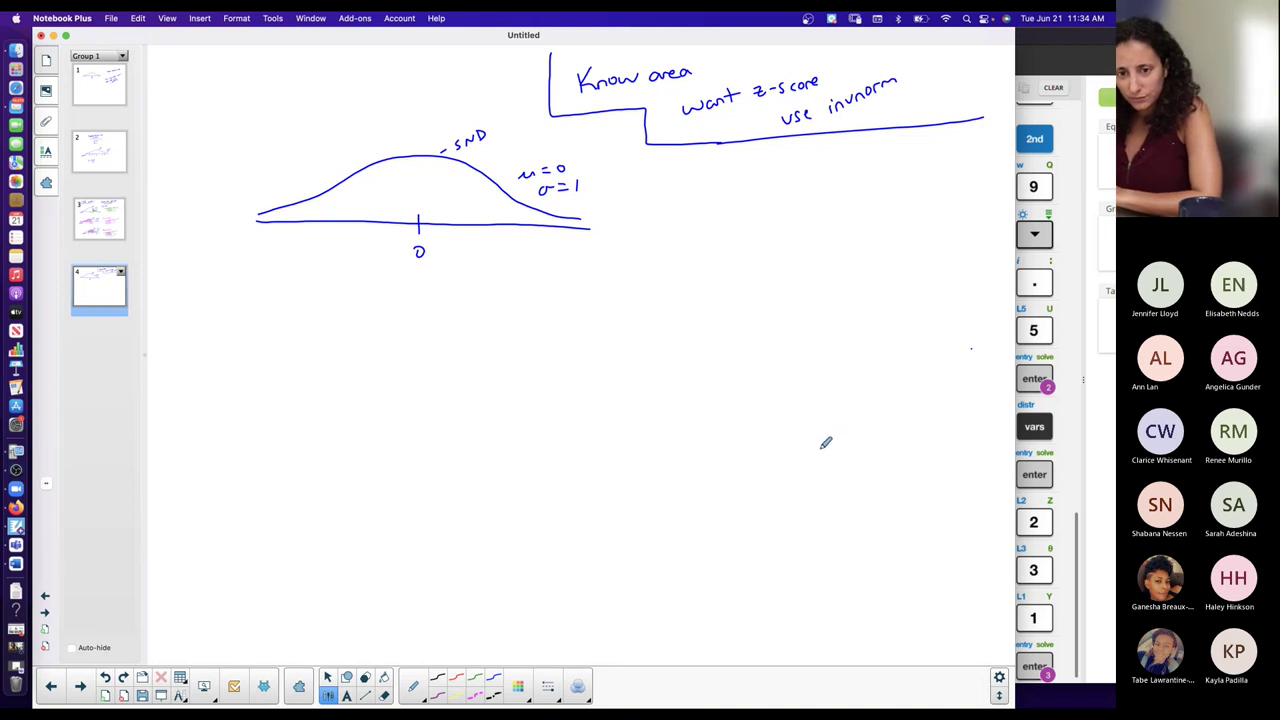
# In green, write 'P(z < -a) = 0.34' beside the curve with an underlined 'Given:' above it
pyautogui.moveTo(670, 244)
pyautogui.mouseDown()
pyautogui.moveTo(668, 227)
pyautogui.moveTo(689, 260)
pyautogui.moveTo(756, 233)
pyautogui.moveTo(773, 243)
pyautogui.mouseUp()
pyautogui.moveTo(783, 222)
pyautogui.mouseDown()
pyautogui.moveTo(785, 245)
pyautogui.moveTo(868, 216)
pyautogui.moveTo(866, 233)
pyautogui.mouseUp()
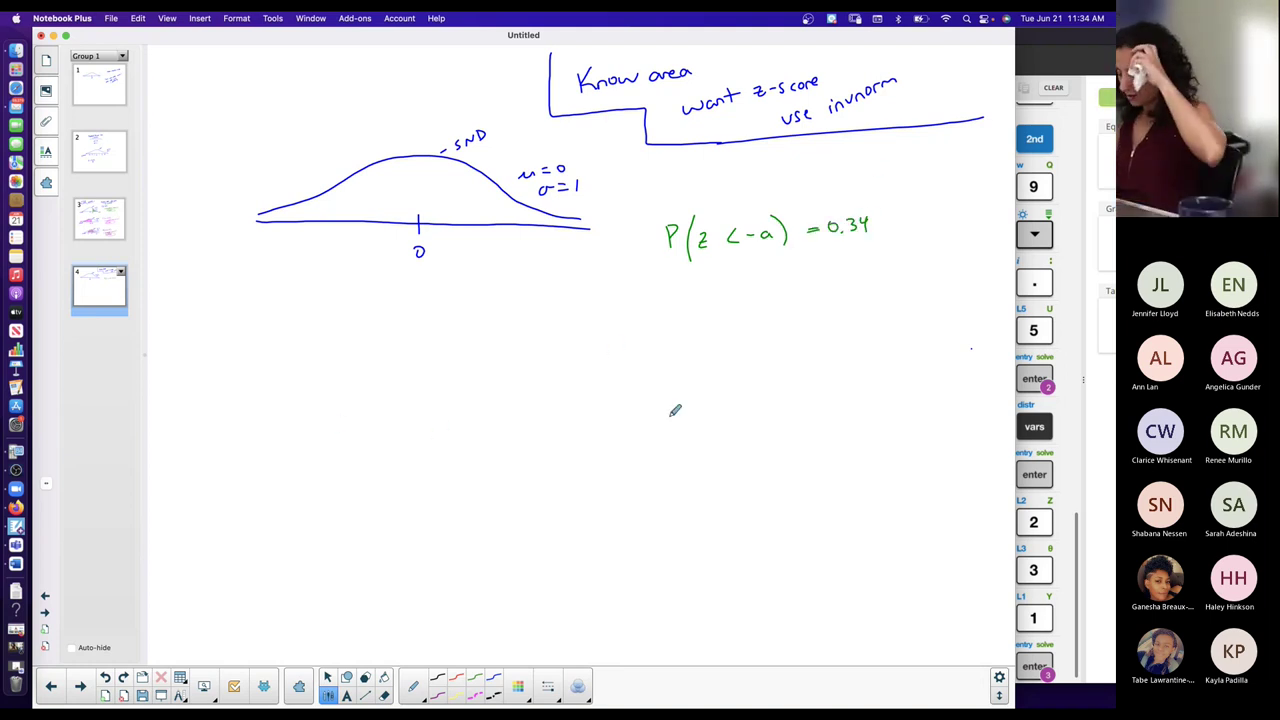
pyautogui.moveTo(682, 181); pyautogui.dragTo(734, 180)
pyautogui.moveTo(666, 206); pyautogui.dragTo(746, 199)
pyautogui.moveTo(746, 174); pyautogui.dragTo(746, 182)
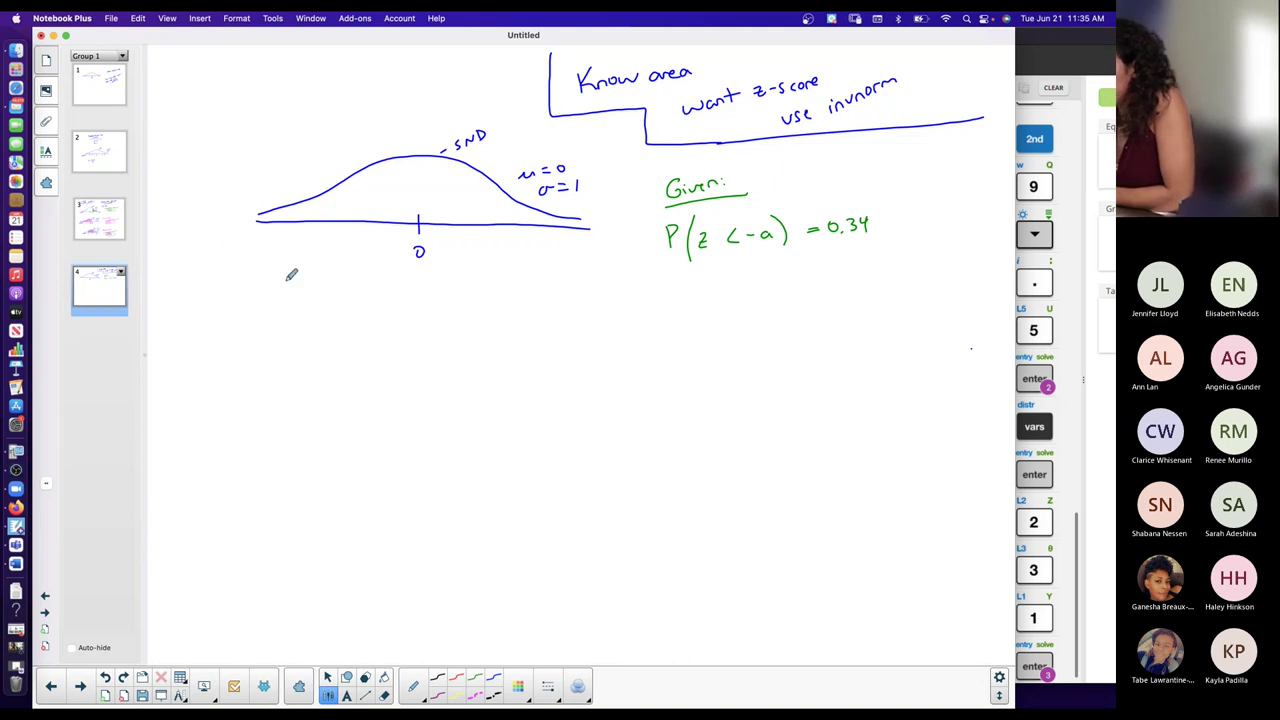
# With the thinnest pen, label the axis 'z-scores' on its left
pyautogui.click(548, 688)
pyautogui.click(432, 460)
pyautogui.moveTo(187, 254); pyautogui.dragTo(207, 258)
pyautogui.moveTo(224, 248); pyautogui.dragTo(248, 243)
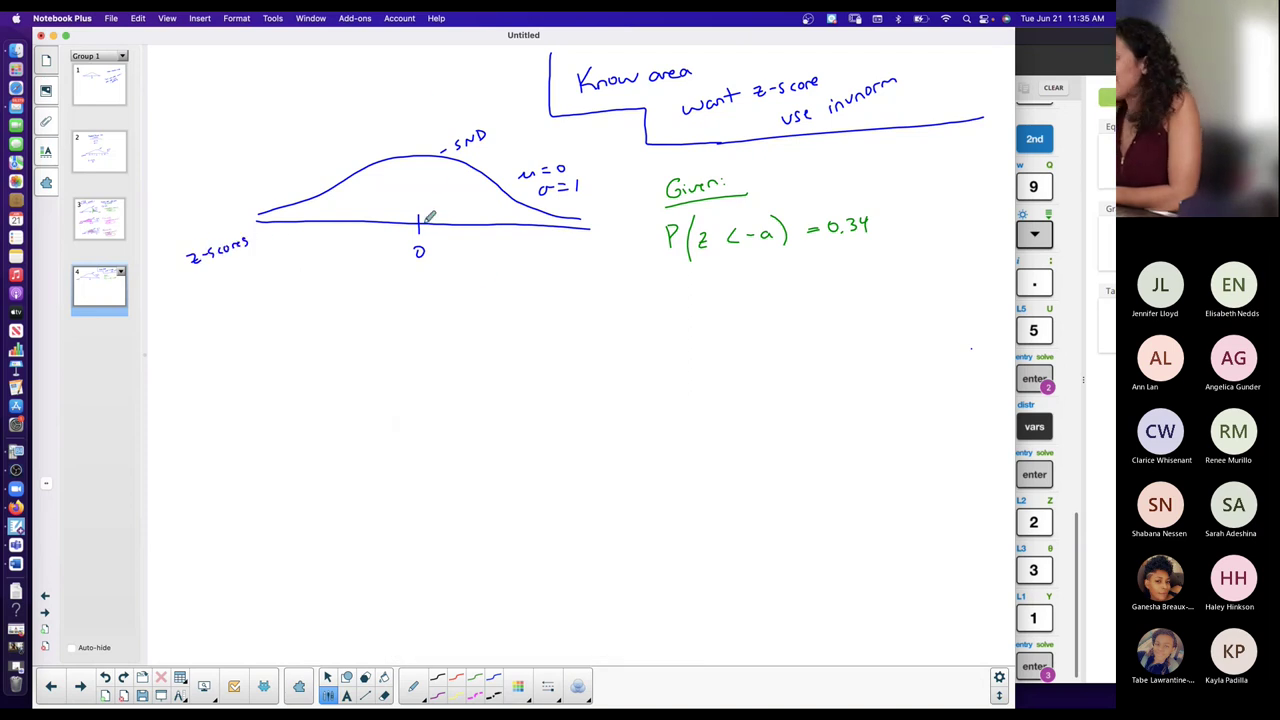
# Draw a green dashed line from the curve's peak down to 0
pyautogui.click(518, 686)
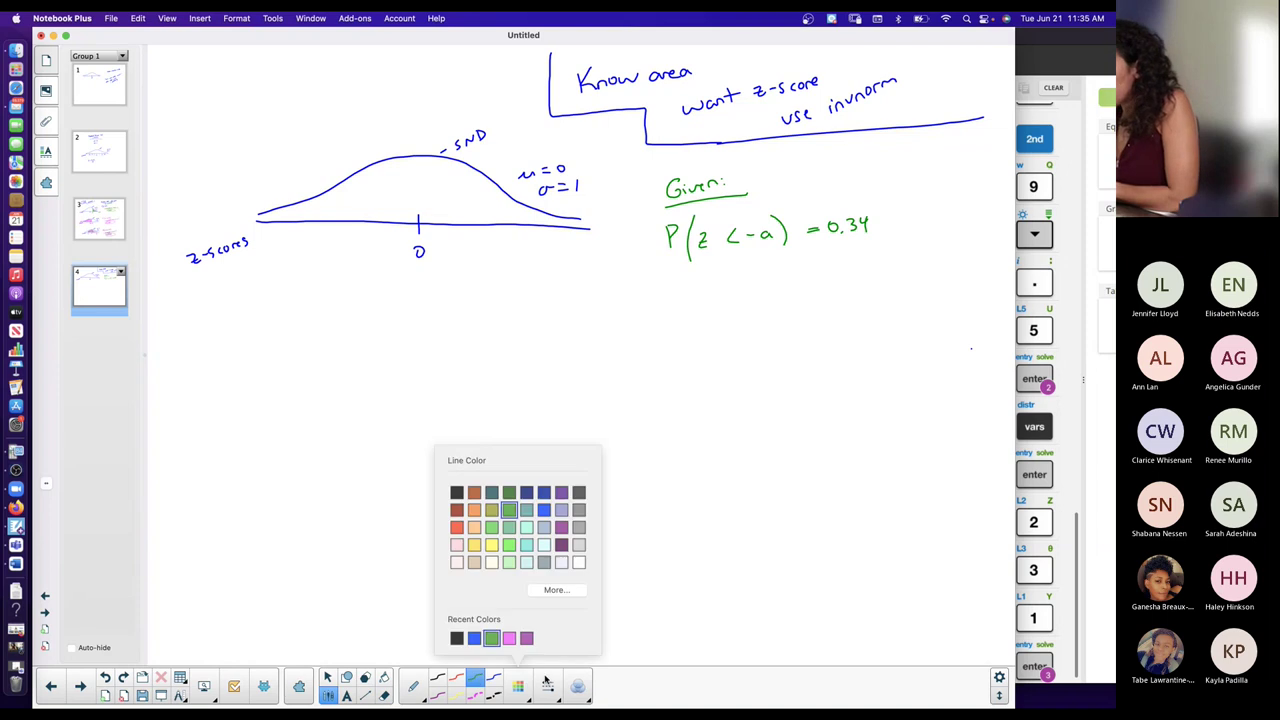
pyautogui.click(548, 686)
pyautogui.click(508, 486)
pyautogui.moveTo(420, 150); pyautogui.dragTo(420, 229)
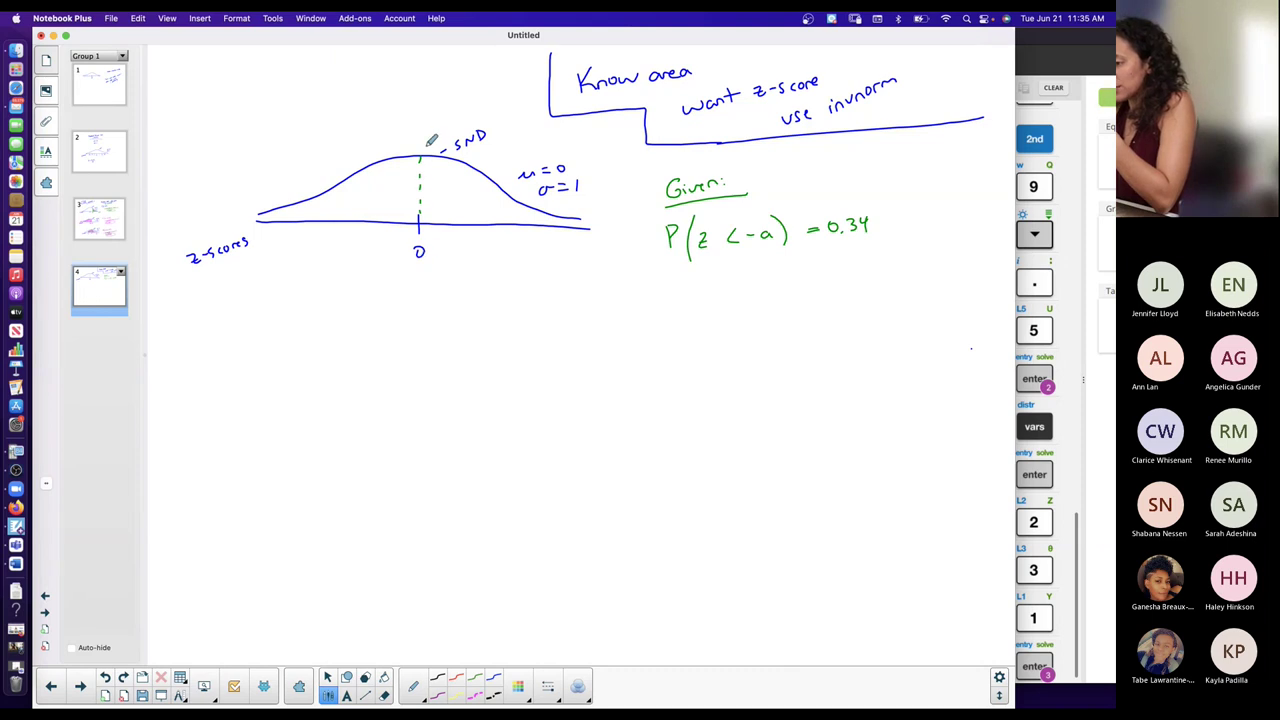
# Label each half of the curve 0.5 and write 'left' under the inequality
pyautogui.moveTo(363, 196); pyautogui.dragTo(362, 197)
pyautogui.click(370, 205)
pyautogui.moveTo(382, 194); pyautogui.dragTo(374, 205)
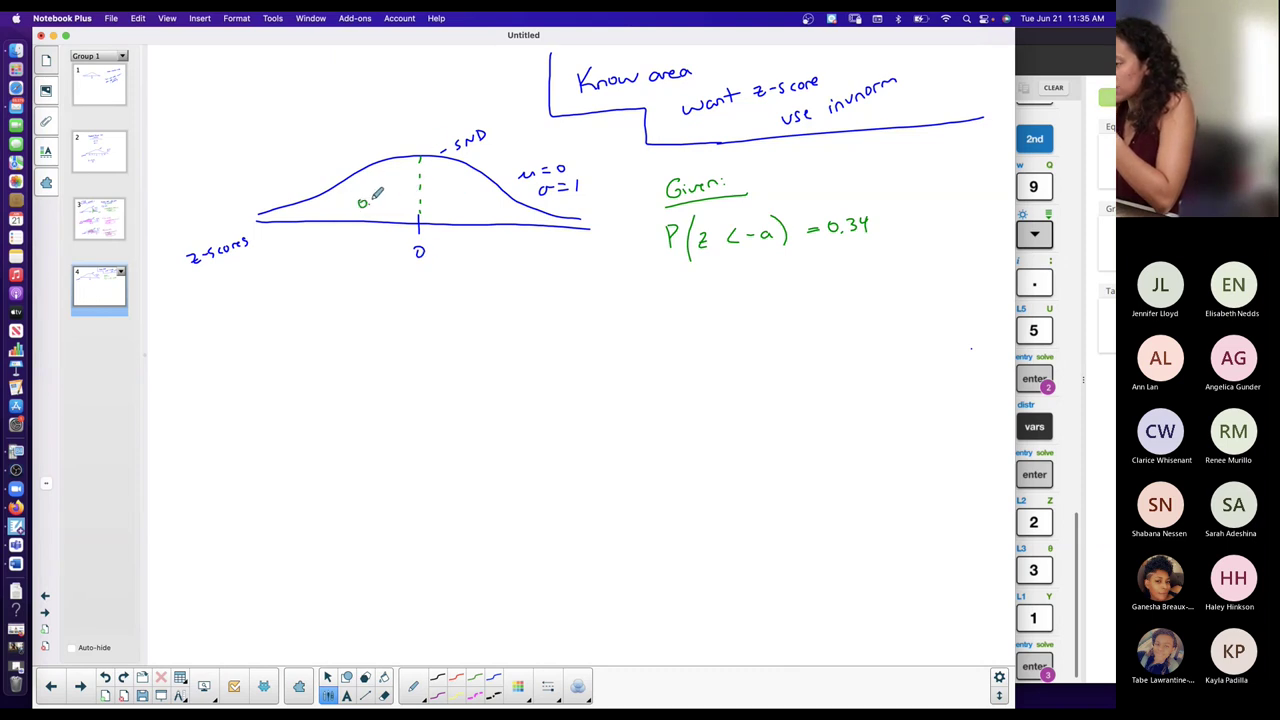
pyautogui.moveTo(455, 194); pyautogui.dragTo(452, 197)
pyautogui.click(458, 205)
pyautogui.moveTo(469, 193); pyautogui.dragTo(463, 205)
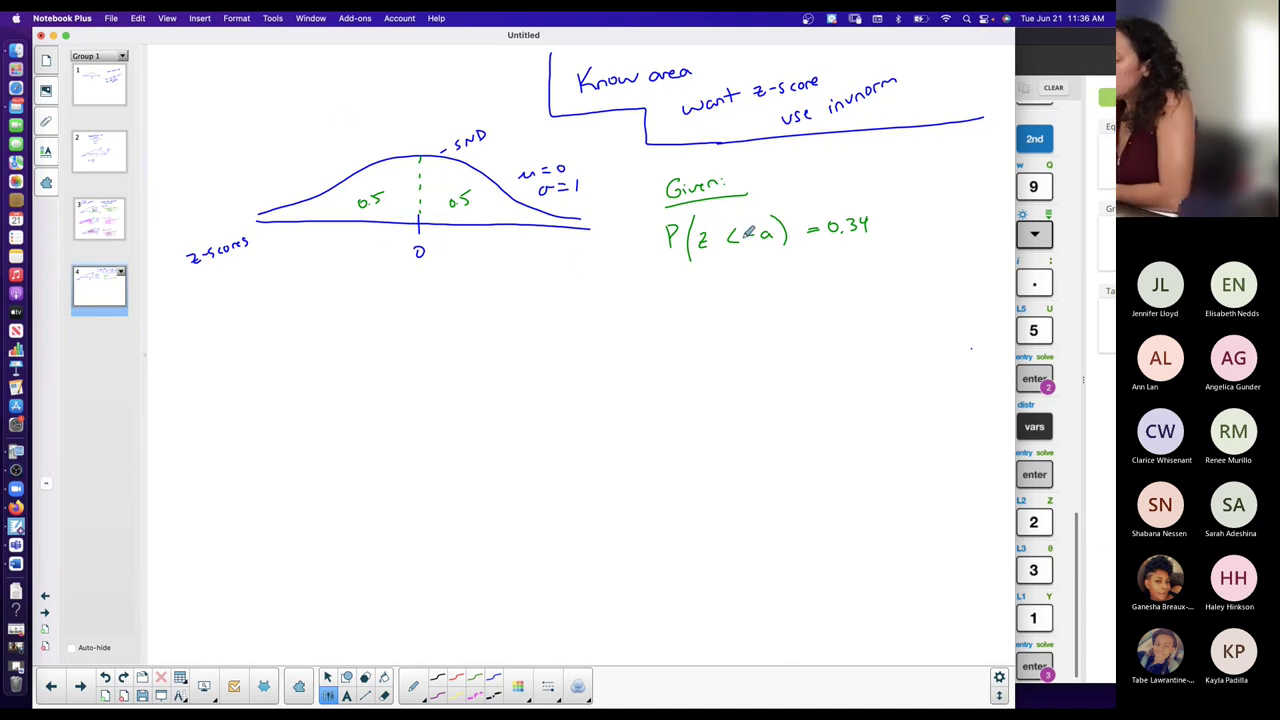
pyautogui.moveTo(737, 268); pyautogui.dragTo(771, 266)
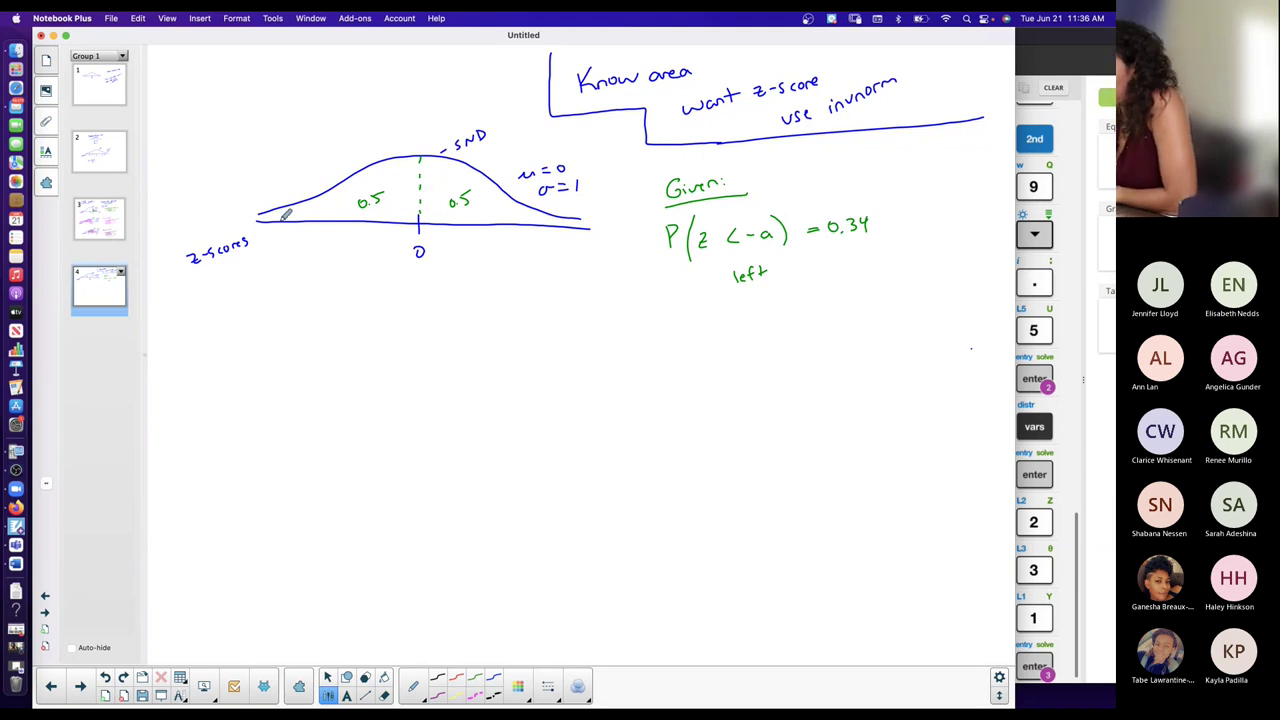
# Erase the green dashed centre line and its 0.5 labels, returning to the pen
pyautogui.click(386, 696)
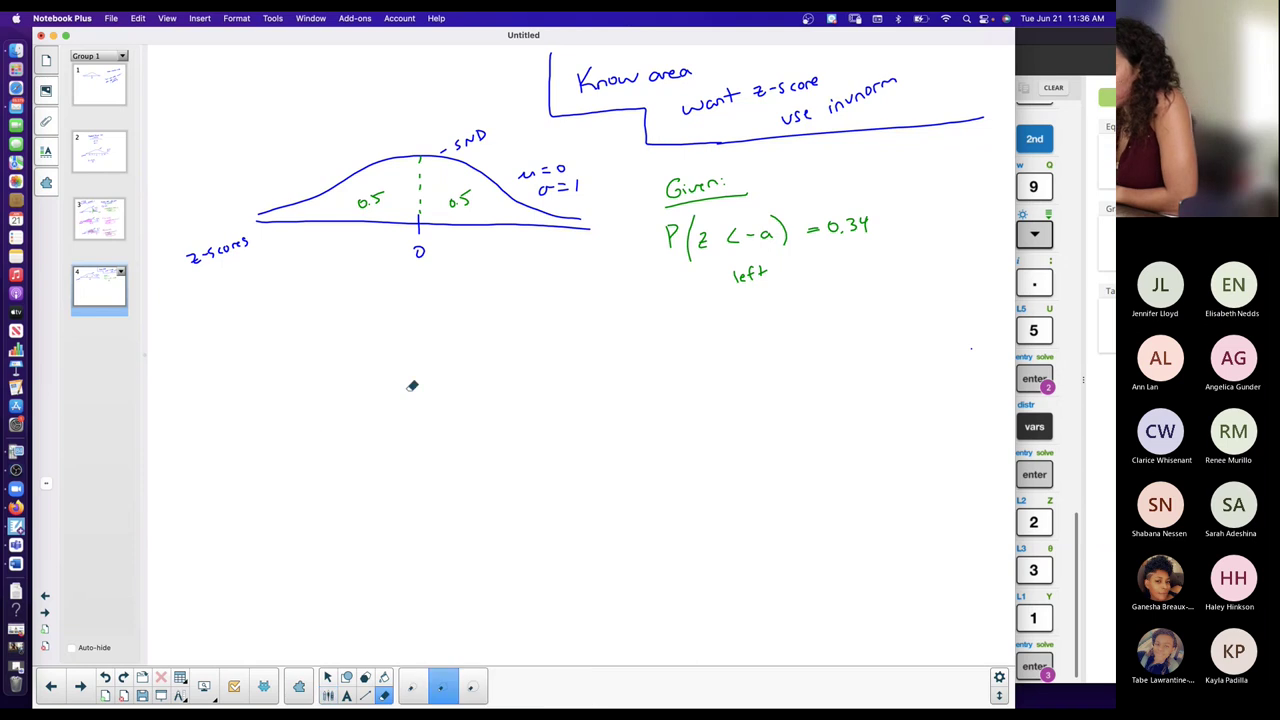
pyautogui.moveTo(433, 167)
pyautogui.mouseDown()
pyautogui.moveTo(423, 163)
pyautogui.moveTo(423, 200)
pyautogui.moveTo(466, 194)
pyautogui.moveTo(369, 200)
pyautogui.moveTo(386, 194)
pyautogui.mouseUp()
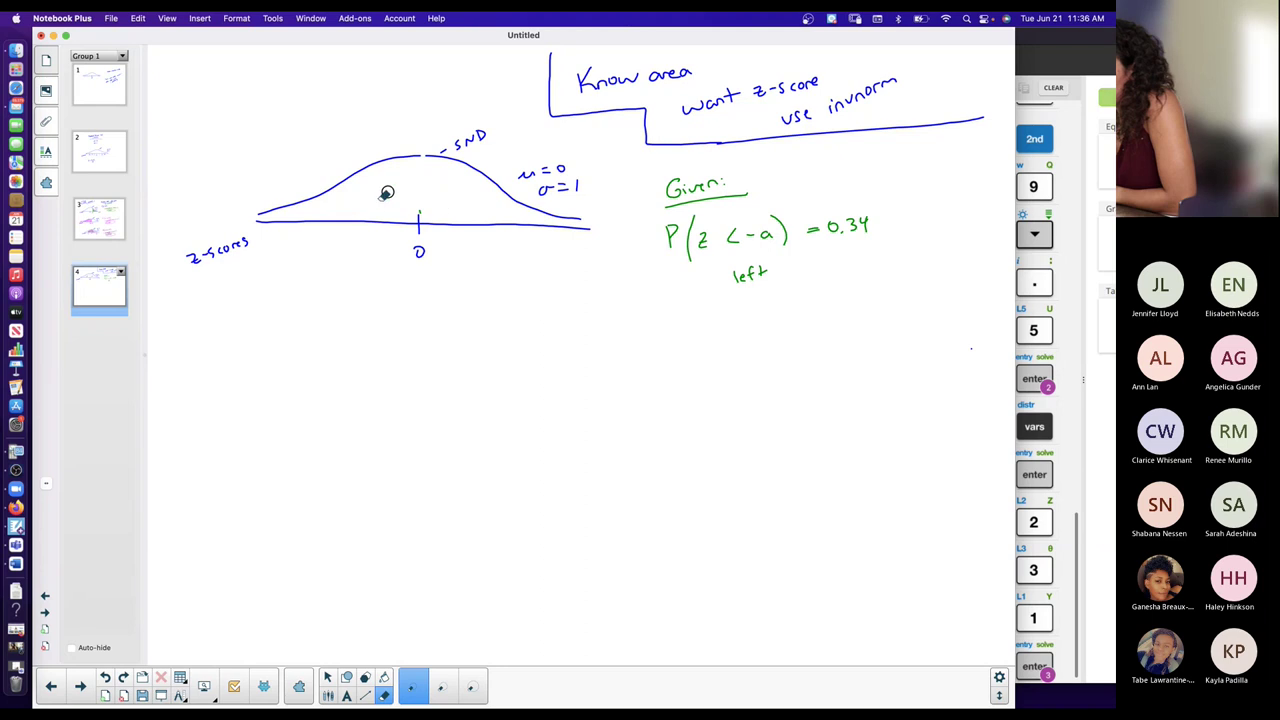
pyautogui.click(330, 698)
# With a thin magenta pen, draw the cutoff line at z = a left of 0 and shade the left tail
pyautogui.click(476, 698)
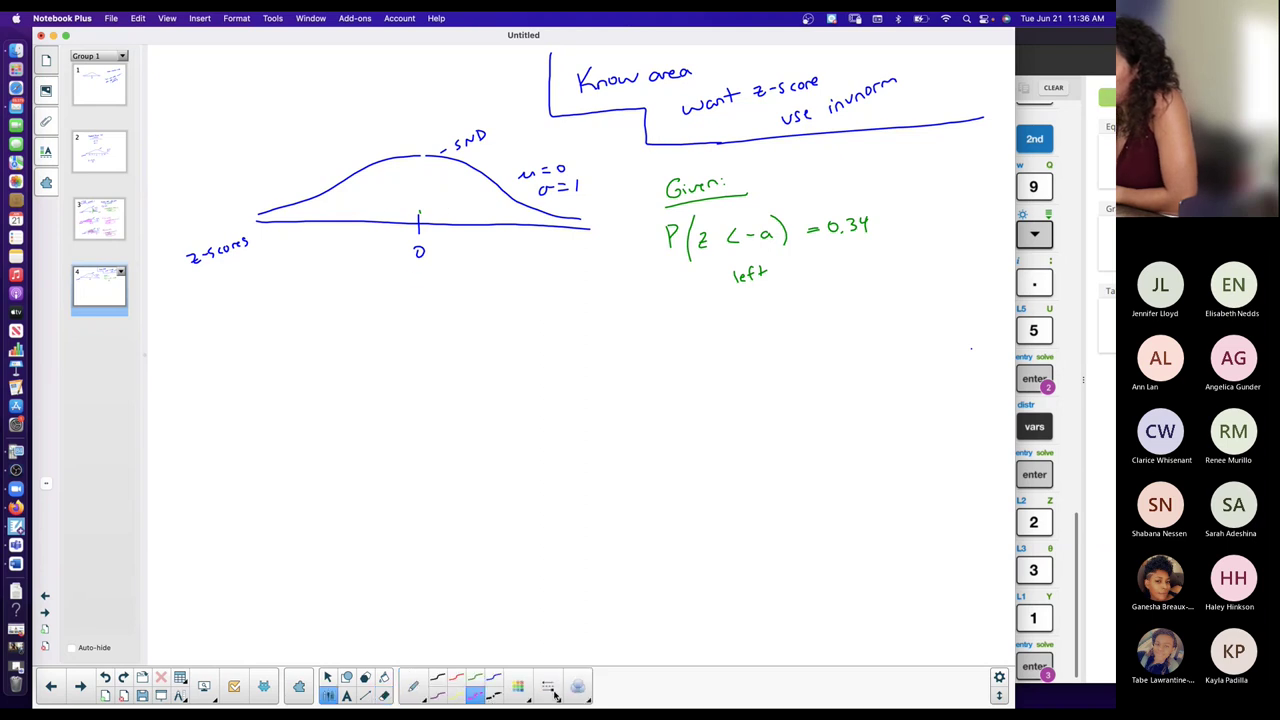
pyautogui.click(550, 688)
pyautogui.click(432, 460)
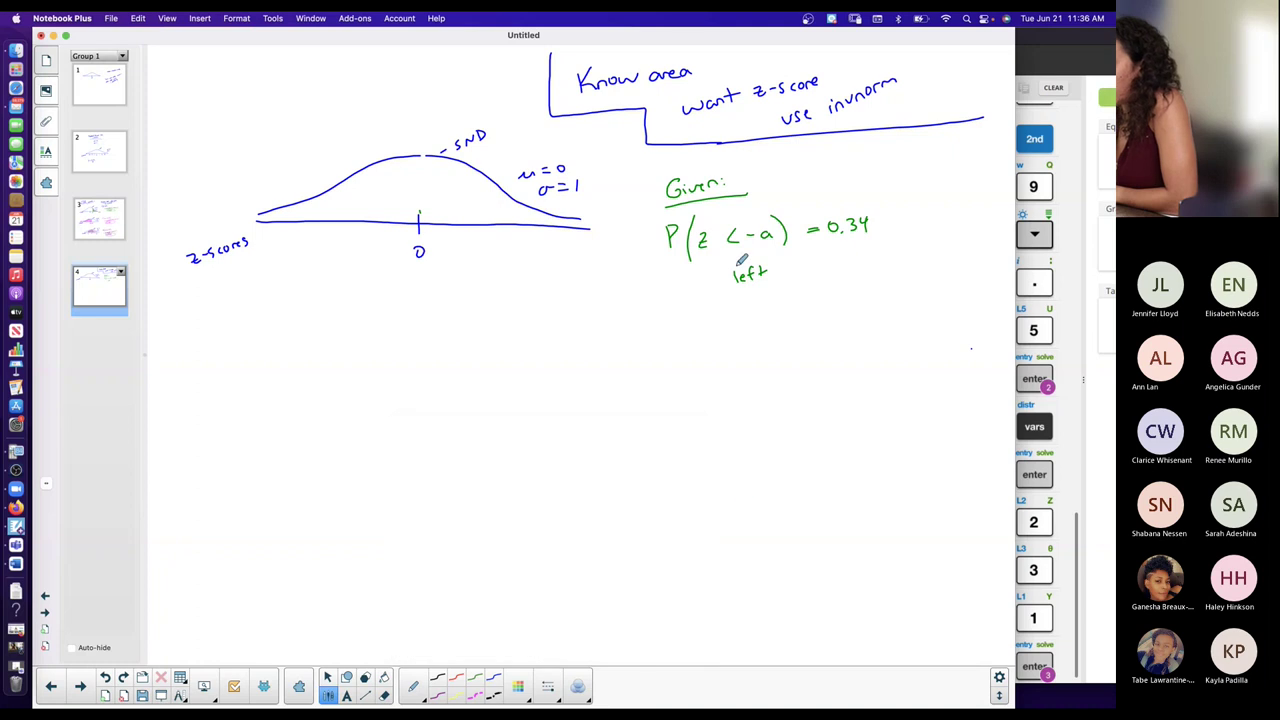
pyautogui.moveTo(341, 188); pyautogui.dragTo(347, 257)
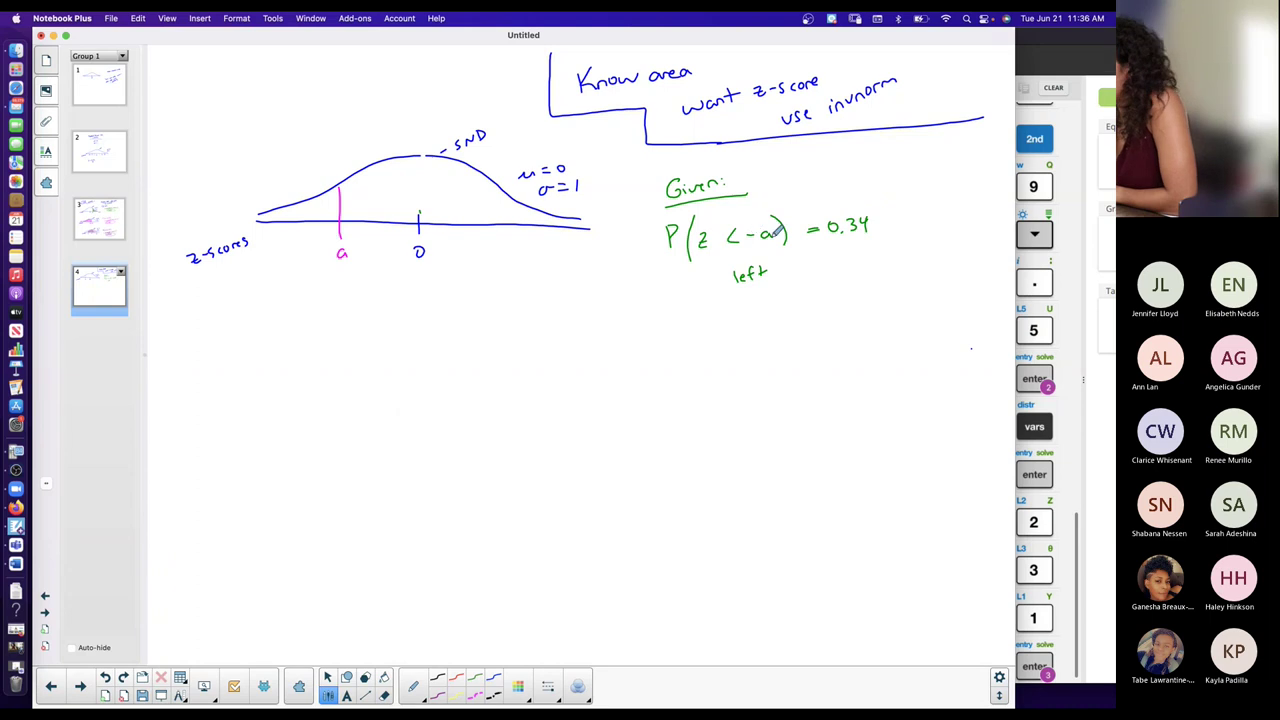
pyautogui.moveTo(343, 187)
pyautogui.mouseDown()
pyautogui.moveTo(332, 205)
pyautogui.moveTo(290, 207)
pyautogui.mouseUp()
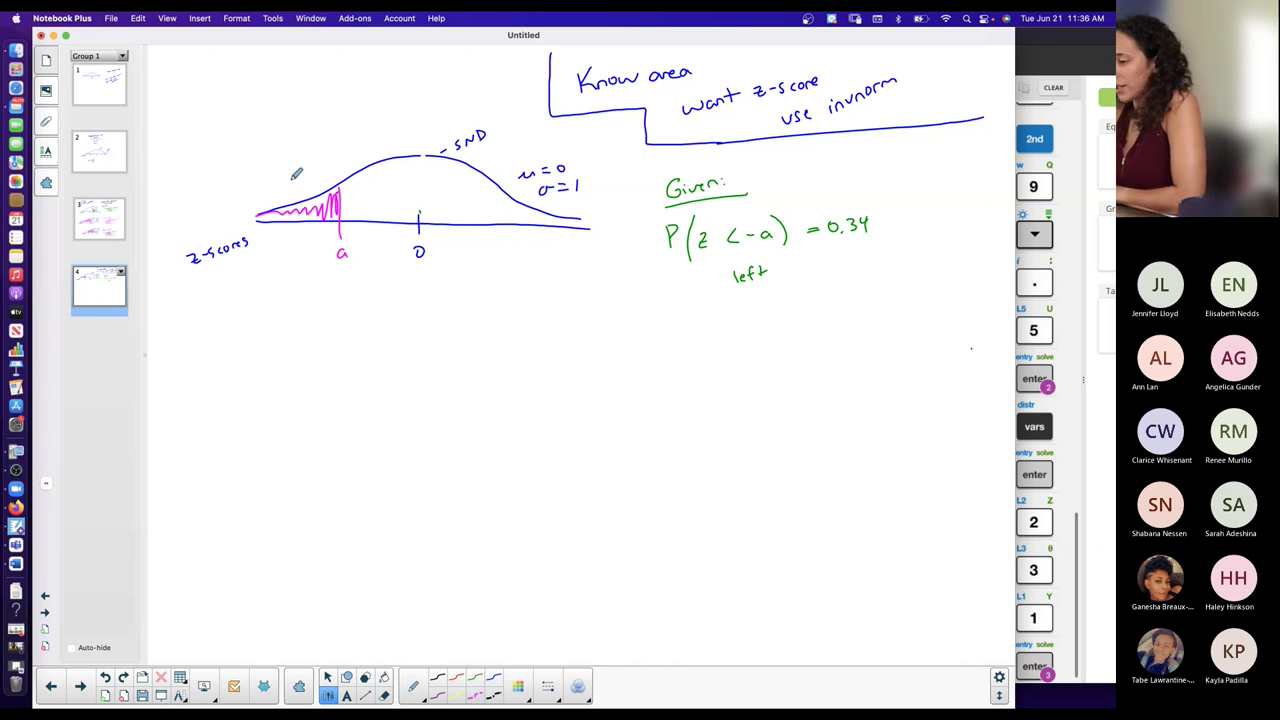
# Label the shaded left tail 0.34 and begin writing '= invnorm(' under the given probability
pyautogui.moveTo(290, 180)
pyautogui.mouseDown()
pyautogui.moveTo(307, 210)
pyautogui.moveTo(270, 168)
pyautogui.moveTo(292, 165)
pyautogui.mouseUp()
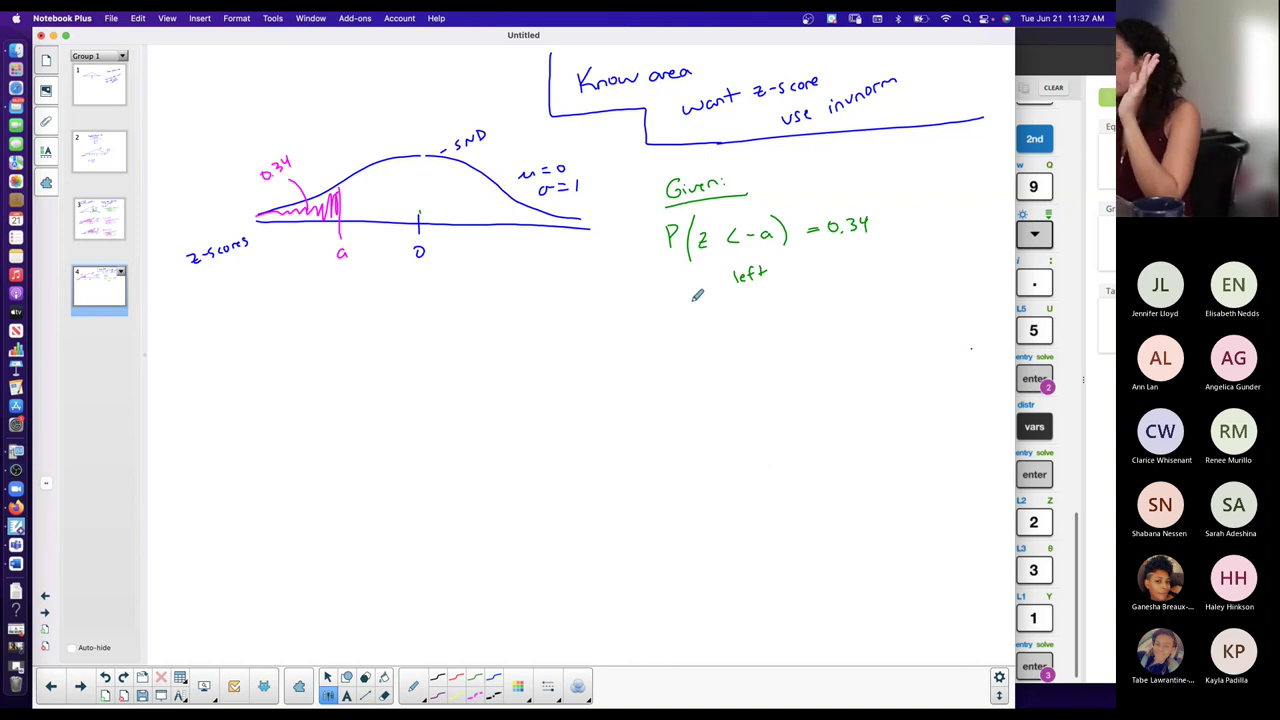
pyautogui.moveTo(588, 319); pyautogui.dragTo(598, 319)
pyautogui.moveTo(588, 326)
pyautogui.mouseDown()
pyautogui.moveTo(688, 318)
pyautogui.moveTo(697, 336)
pyautogui.mouseUp()
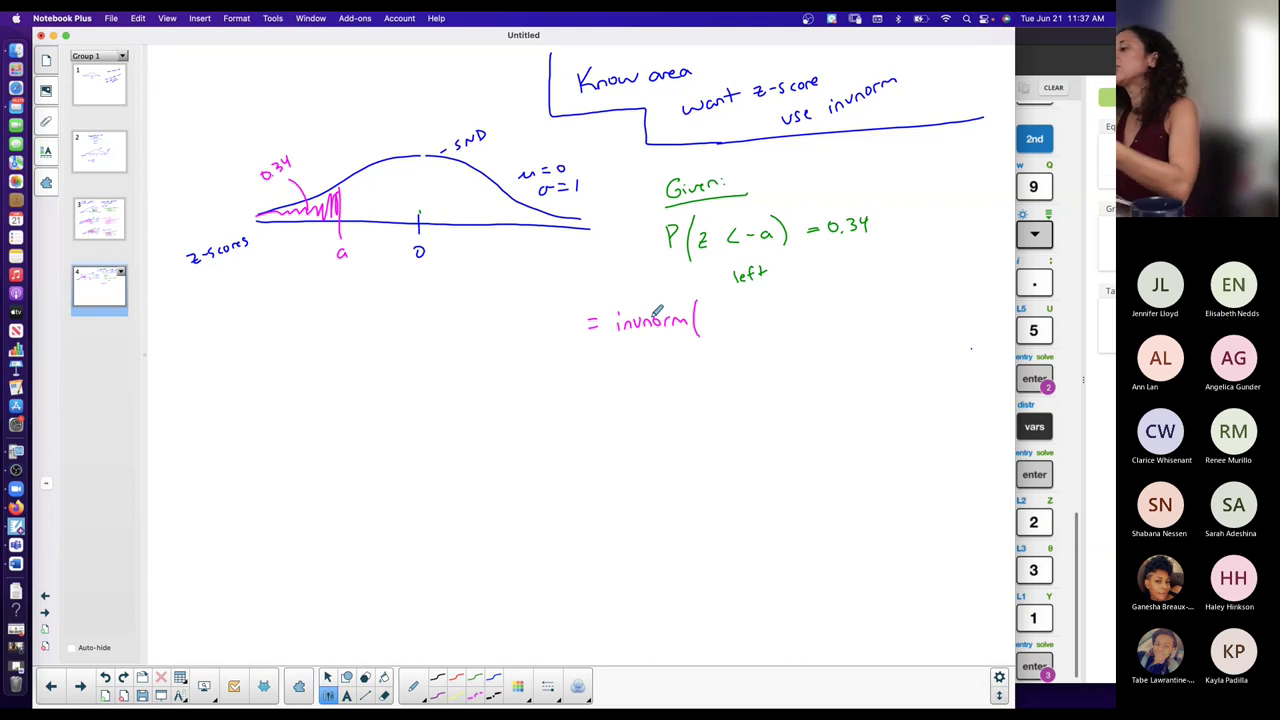
# Switch from Notebook Plus to the TI-SmartView CE calculator emulator
pyautogui.press('super+Tab')
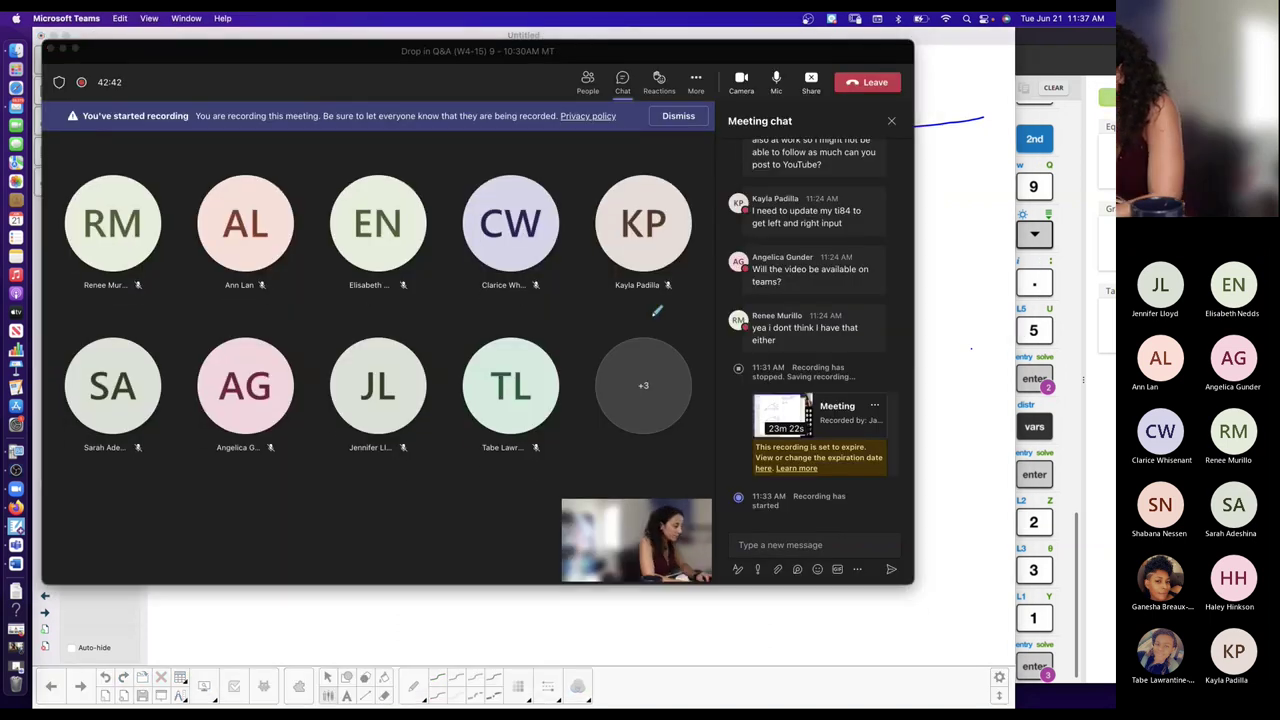
pyautogui.press('super+Tab')
pyautogui.press('Tab')
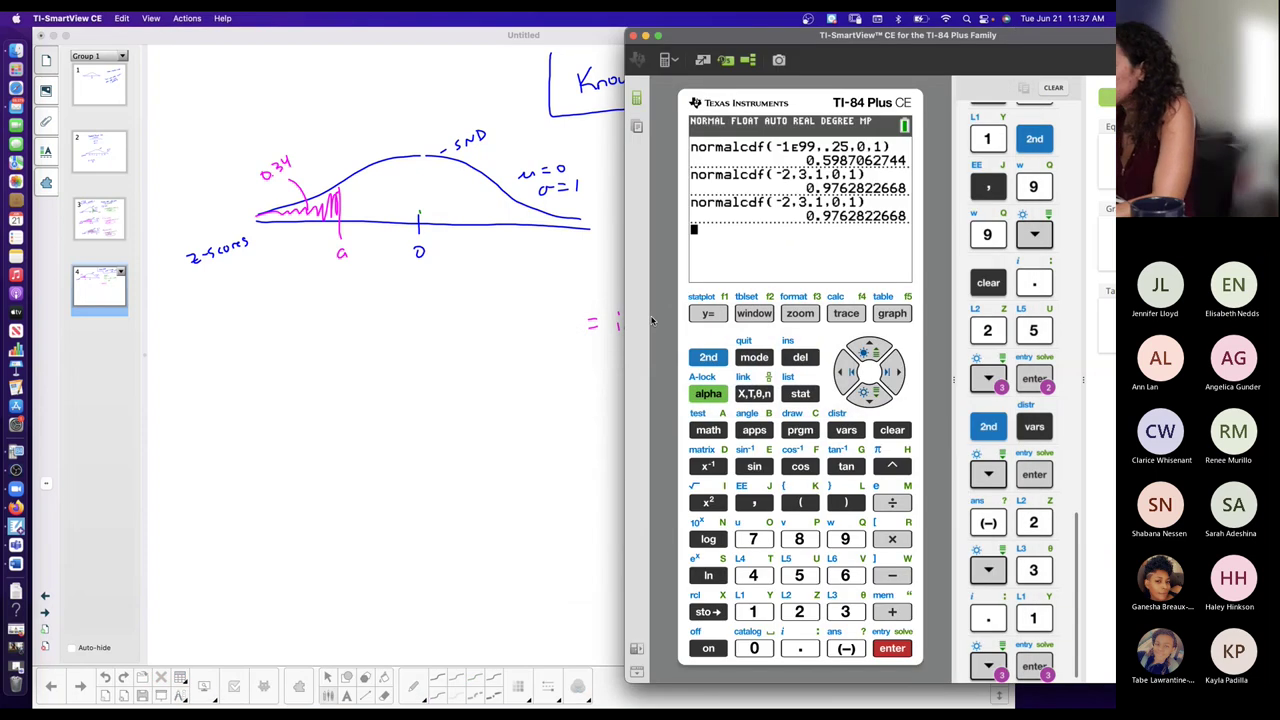
# On the TI-84, choose 3:invNorm( from the 2nd DISTR menu to open its entry screen
pyautogui.click(707, 357)
pyautogui.click(835, 428)
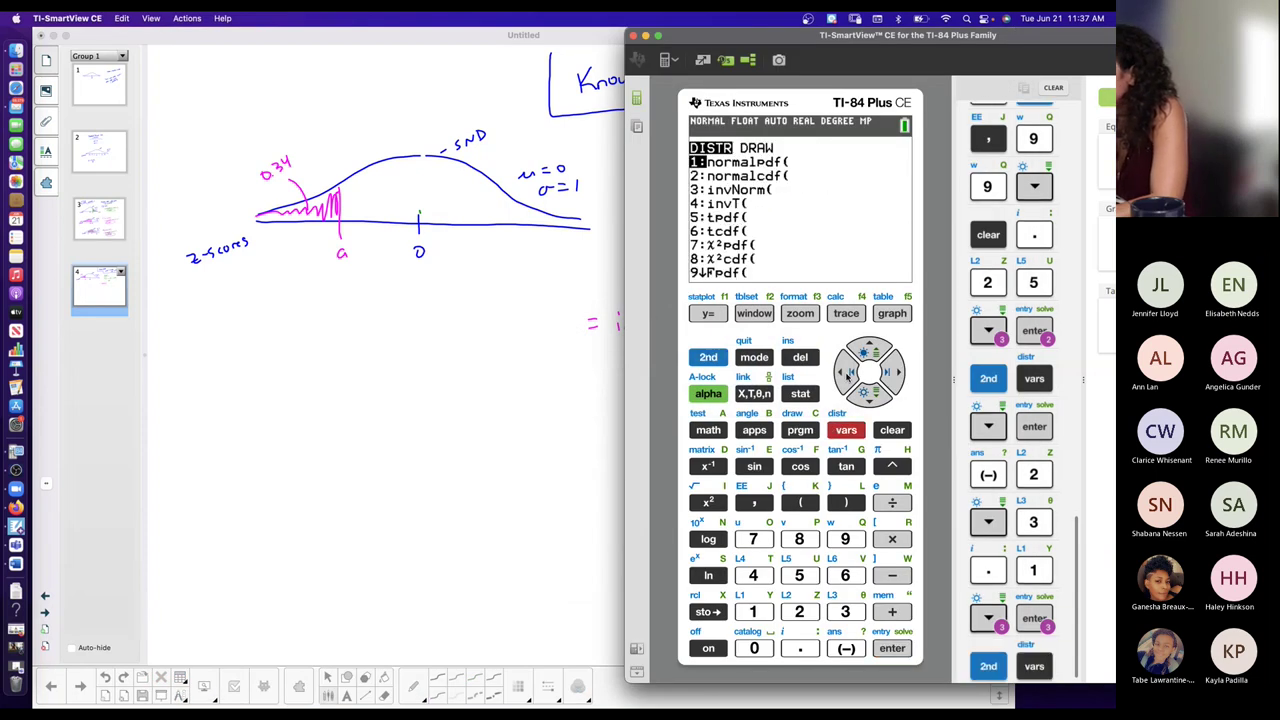
pyautogui.click(866, 393)
pyautogui.click(866, 393)
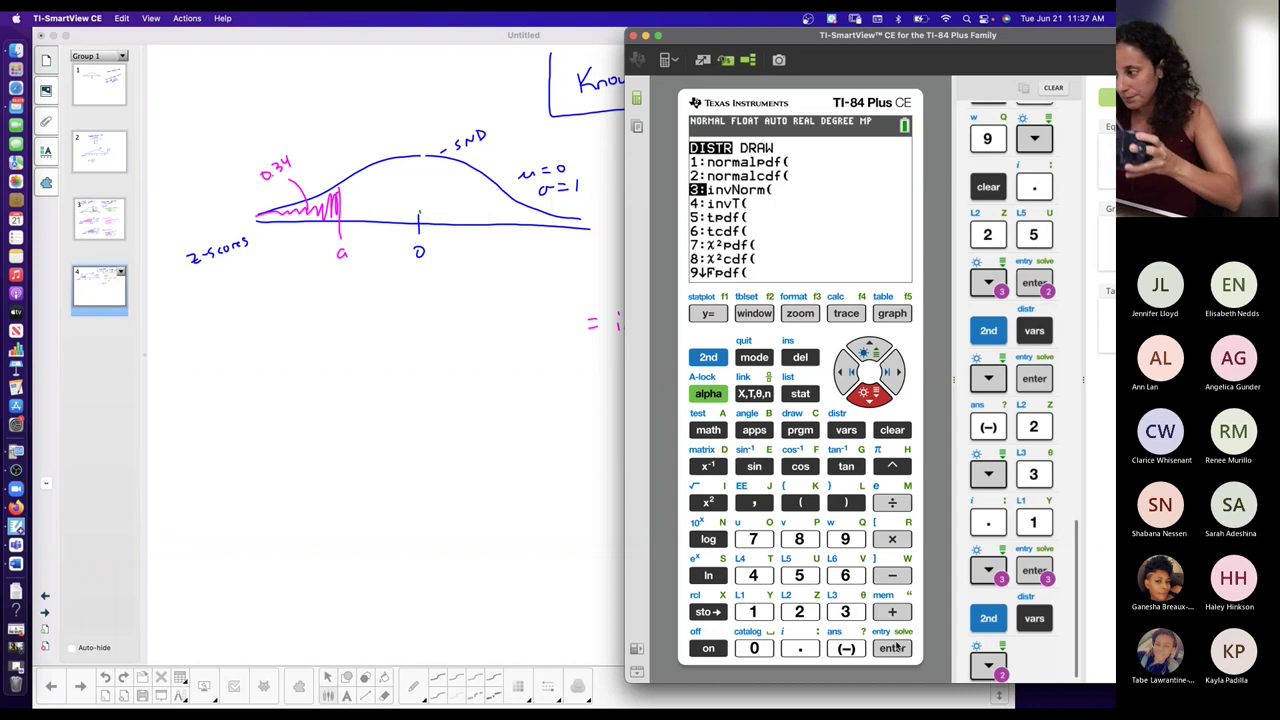
pyautogui.click(892, 648)
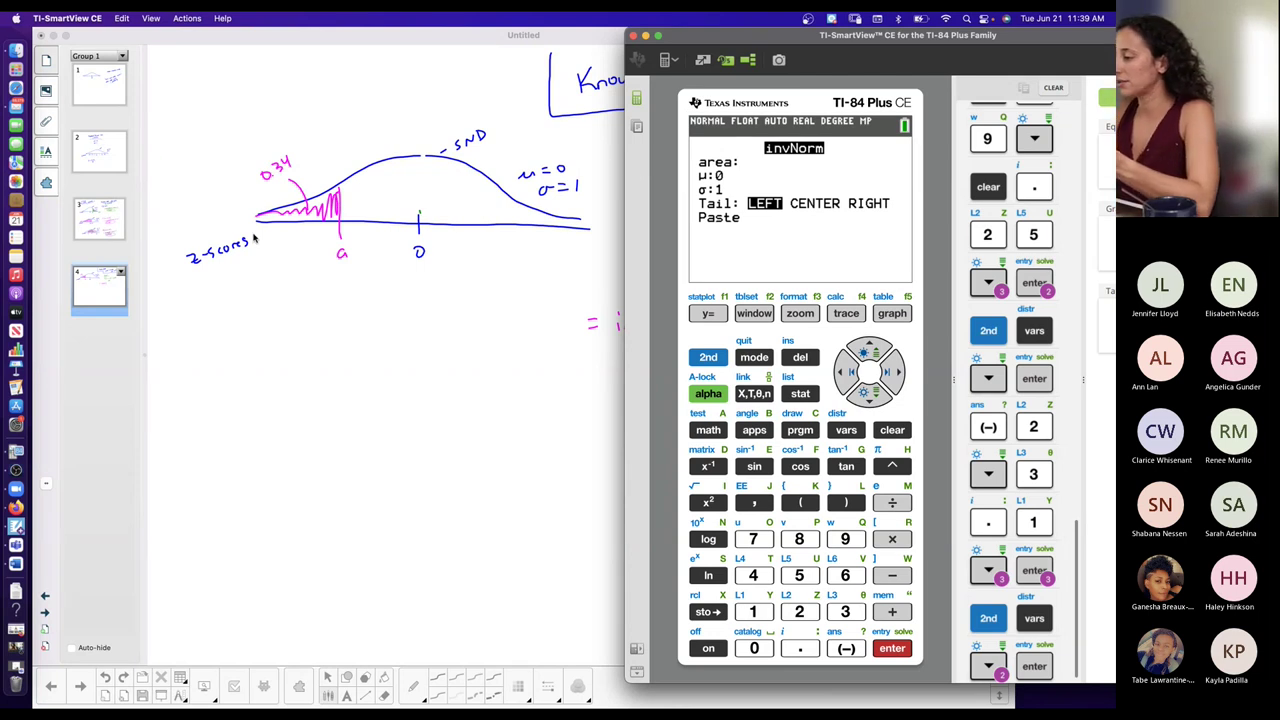
# Fill invNorm with area .34, μ 0, σ 1, Tail LEFT, and paste it to the home screen
pyautogui.click(800, 648)
pyautogui.click(841, 613)
pyautogui.click(758, 576)
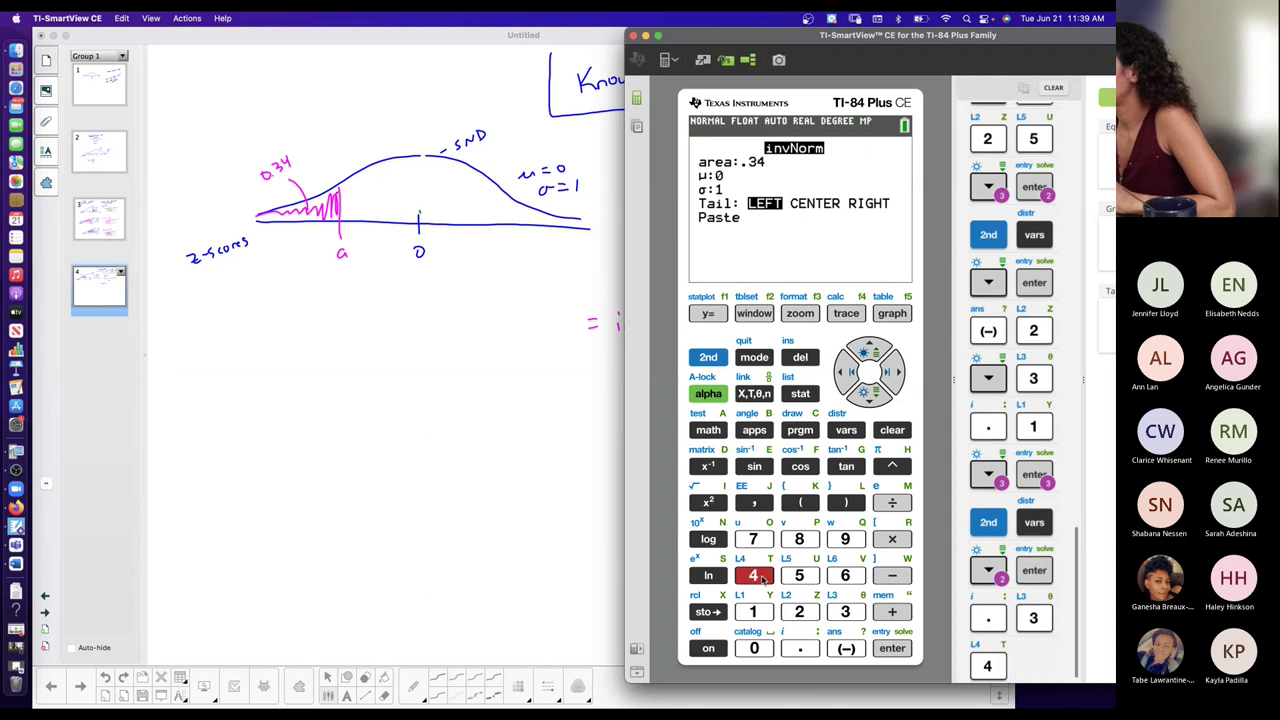
pyautogui.click(868, 394)
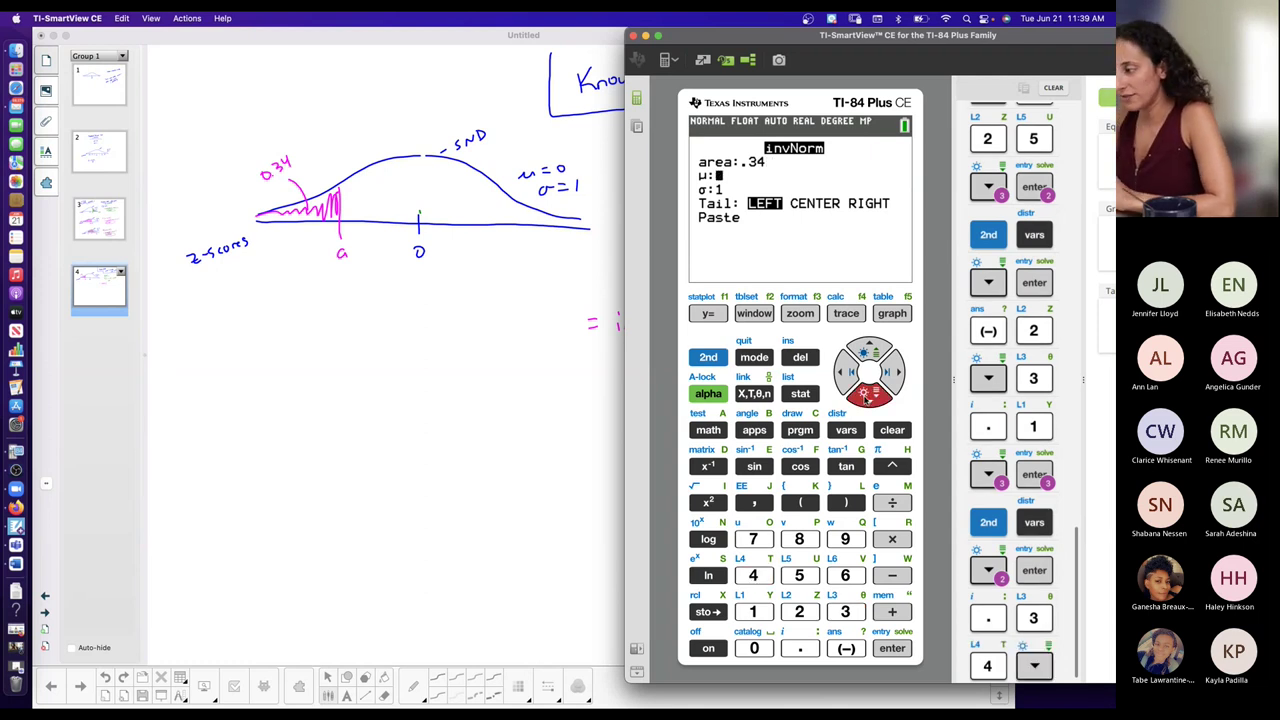
pyautogui.click(868, 394)
pyautogui.click(868, 394)
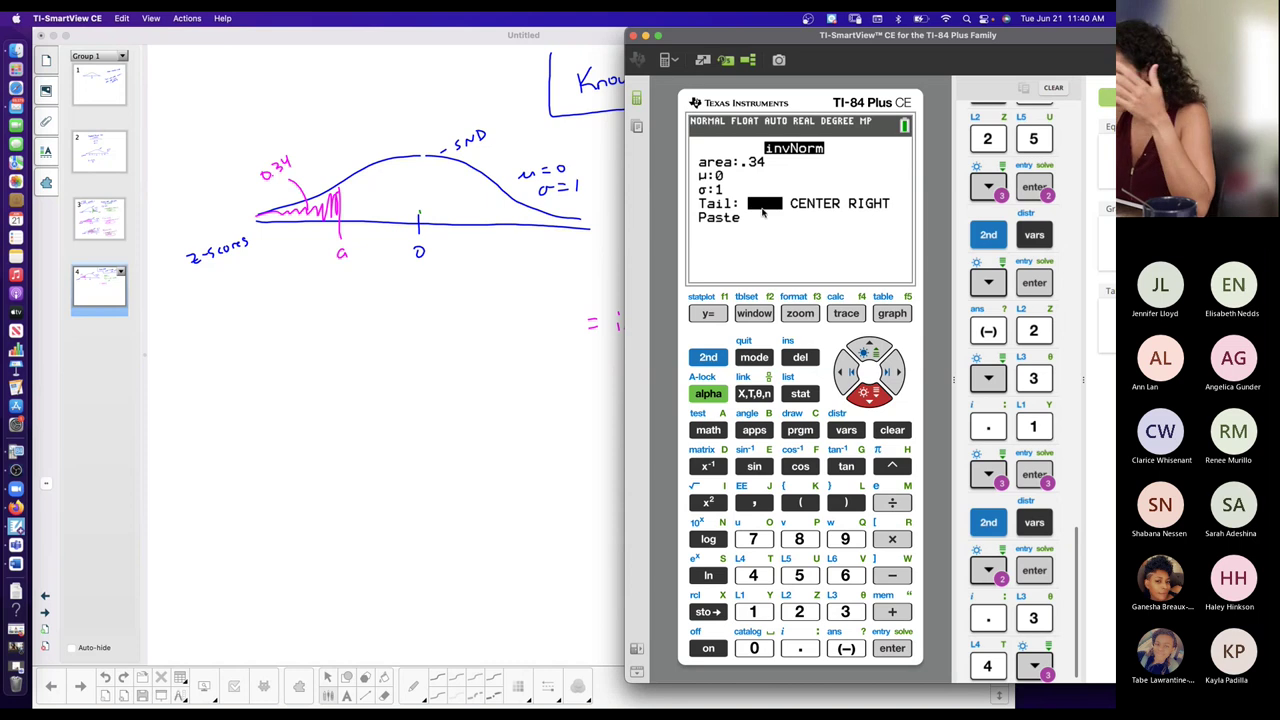
pyautogui.click(870, 405)
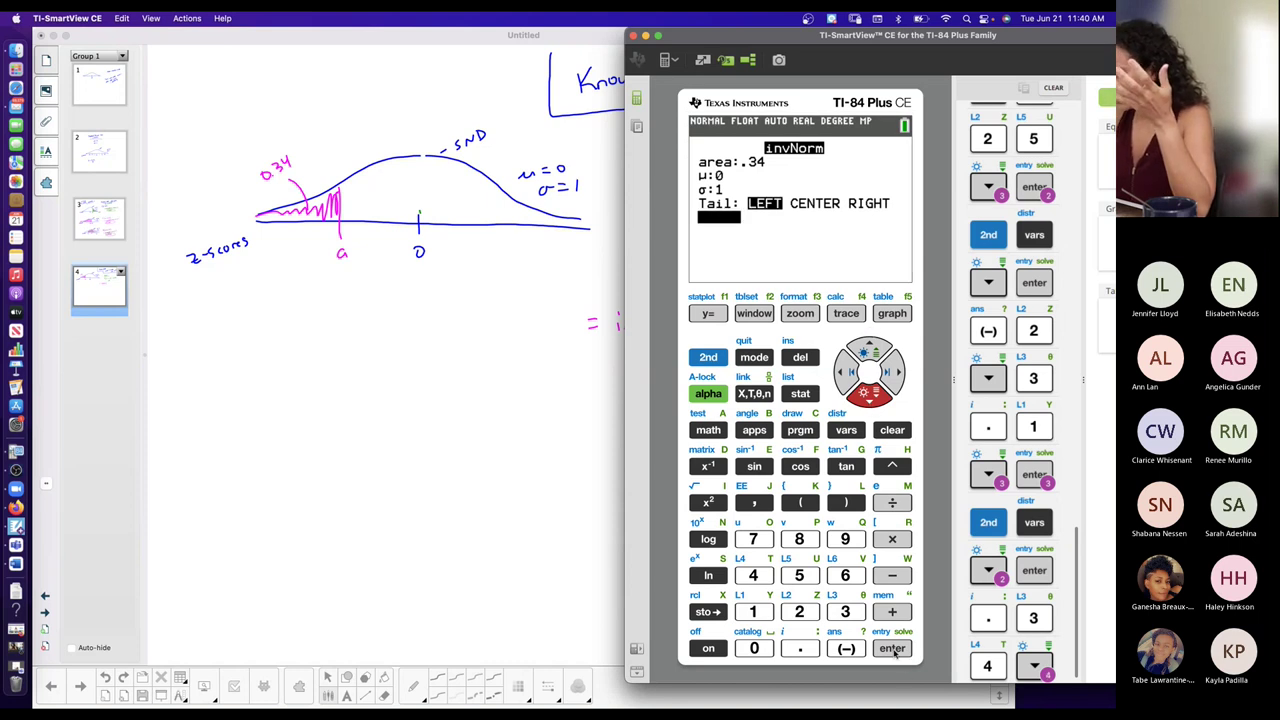
pyautogui.click(892, 648)
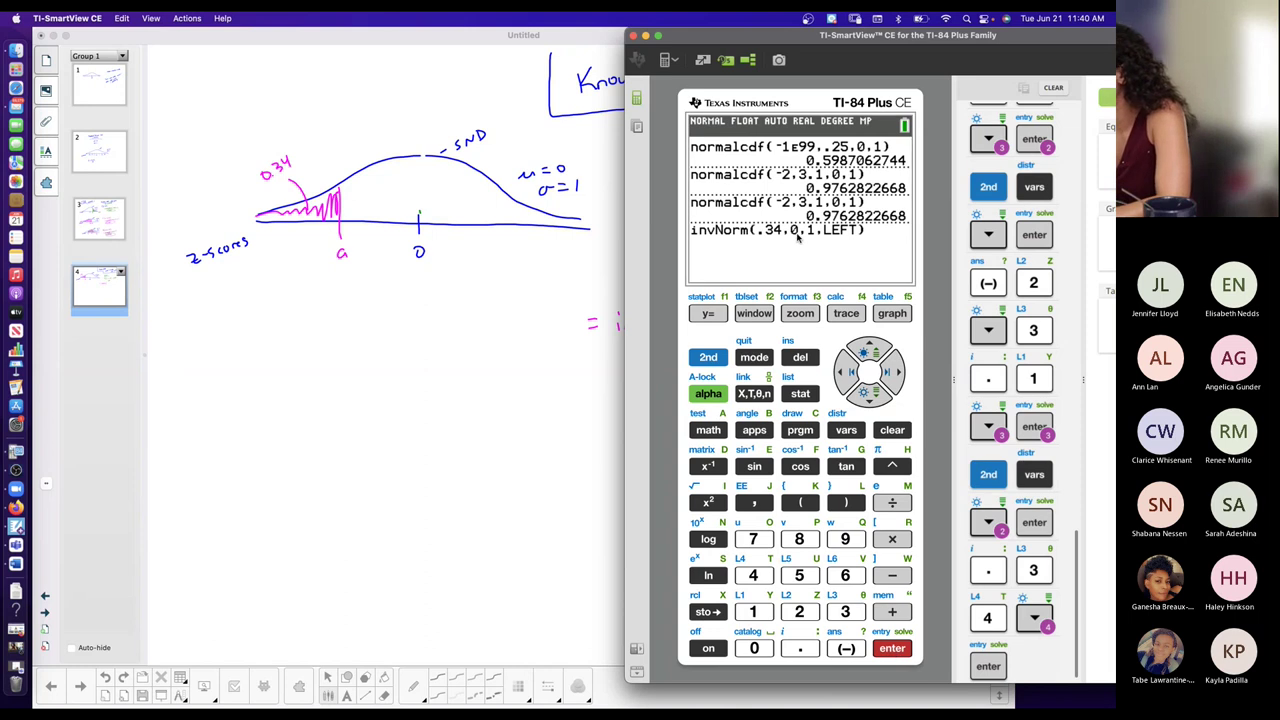
pyautogui.press('super+Tab')
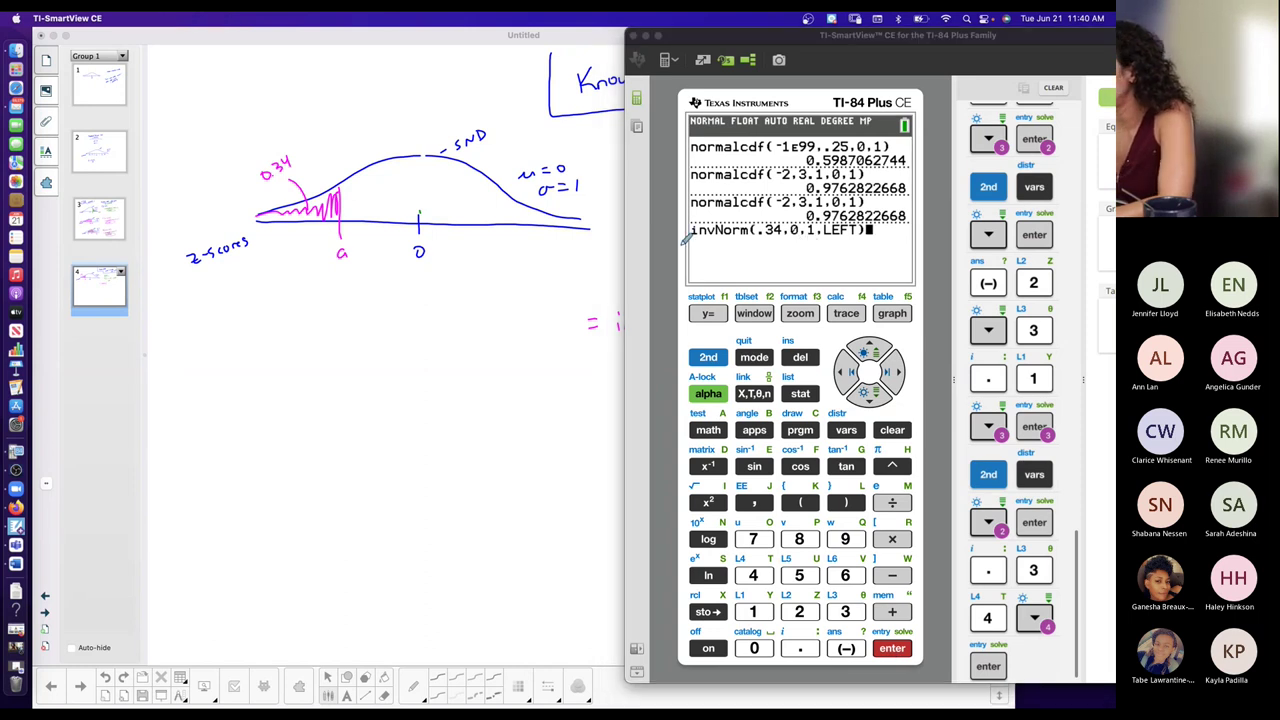
# Write the arguments 0.34, 0, 1 into invnorm on the whiteboard
pyautogui.moveTo(710, 310)
pyautogui.mouseDown()
pyautogui.moveTo(756, 321)
pyautogui.moveTo(791, 322)
pyautogui.mouseUp()
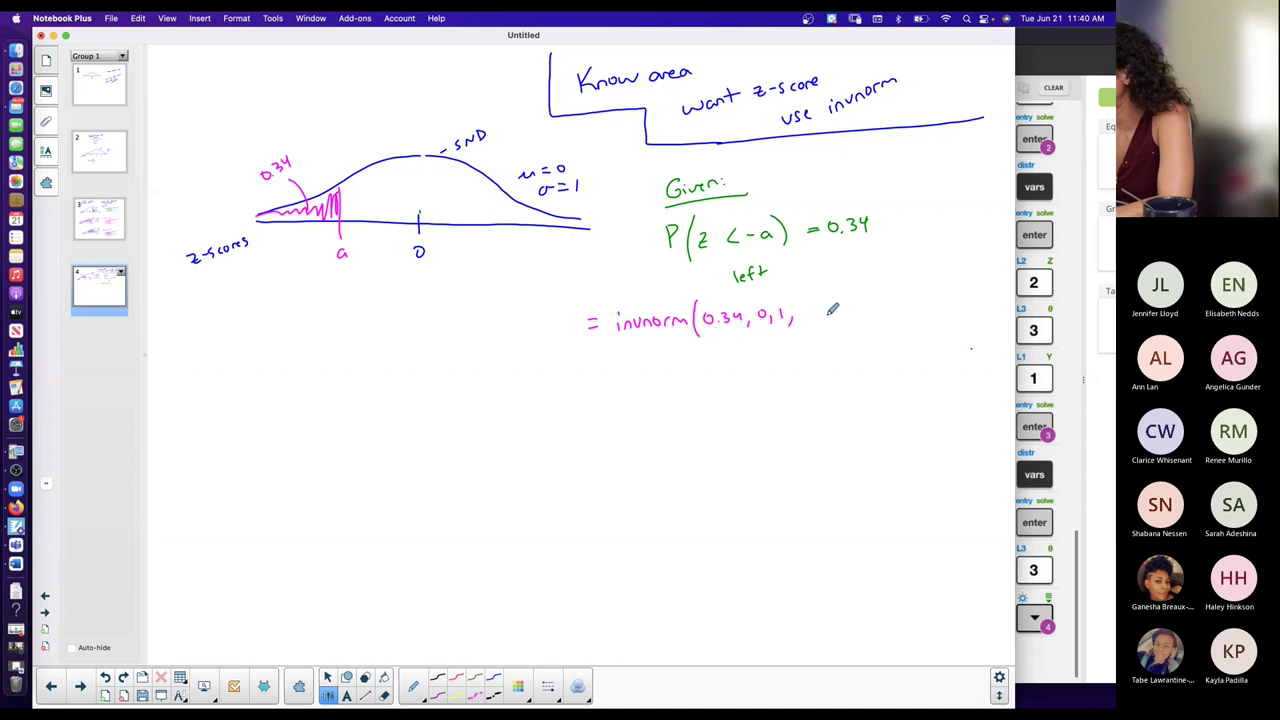
pyautogui.press('super+Tab')
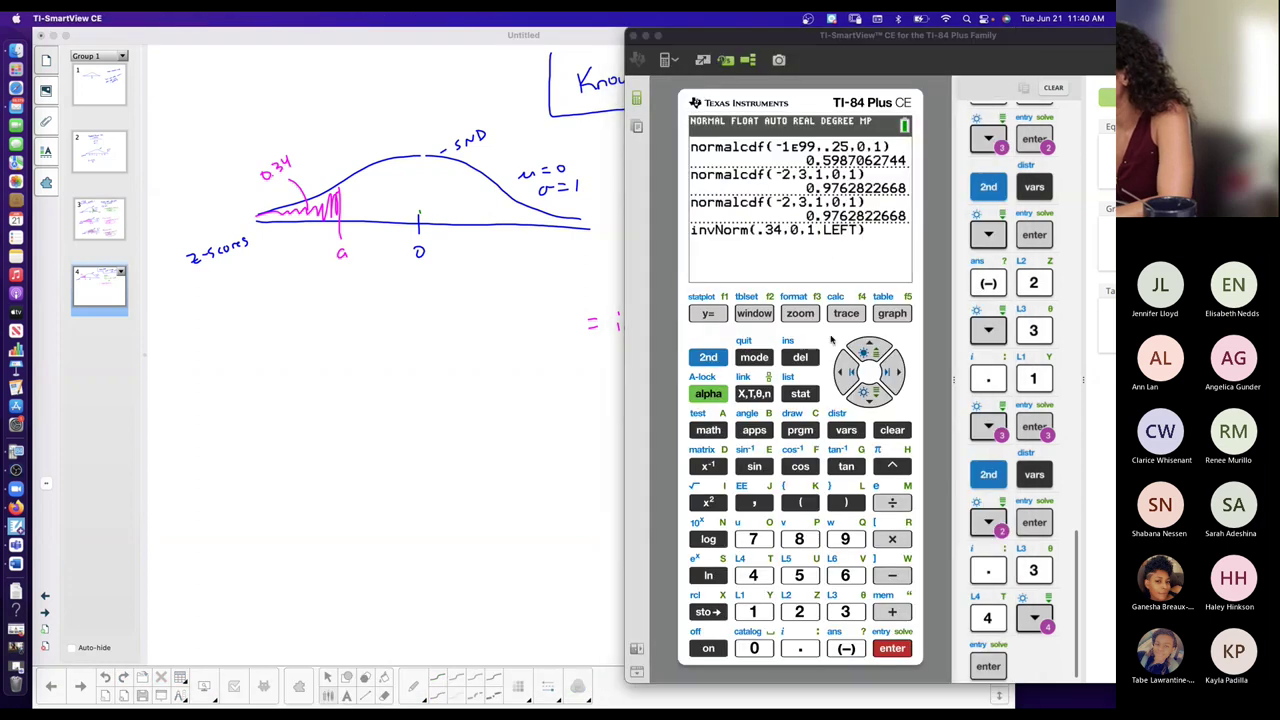
pyautogui.press('super+Tab')
# Close the invnorm parenthesis and evaluate invNorm(.34,0,1,LEFT), giving -0.412463135
pyautogui.moveTo(790, 306); pyautogui.dragTo(789, 327)
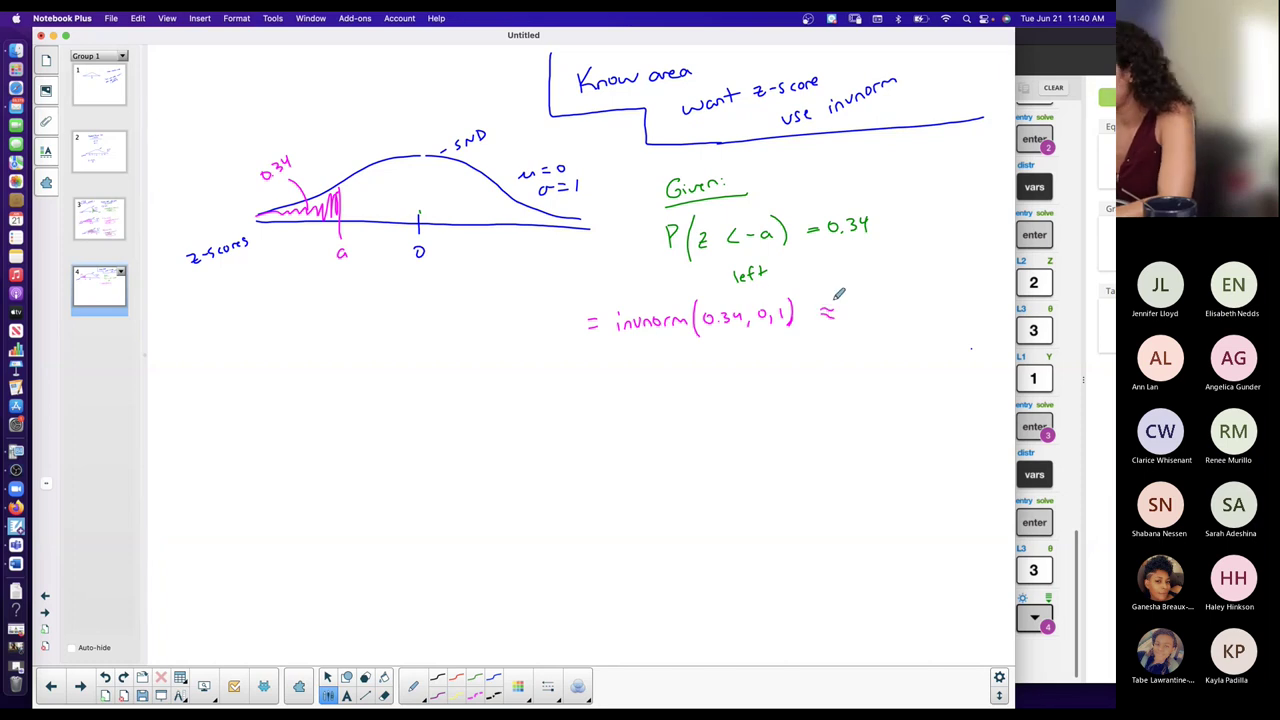
pyautogui.press('super+Tab')
pyautogui.click(892, 648)
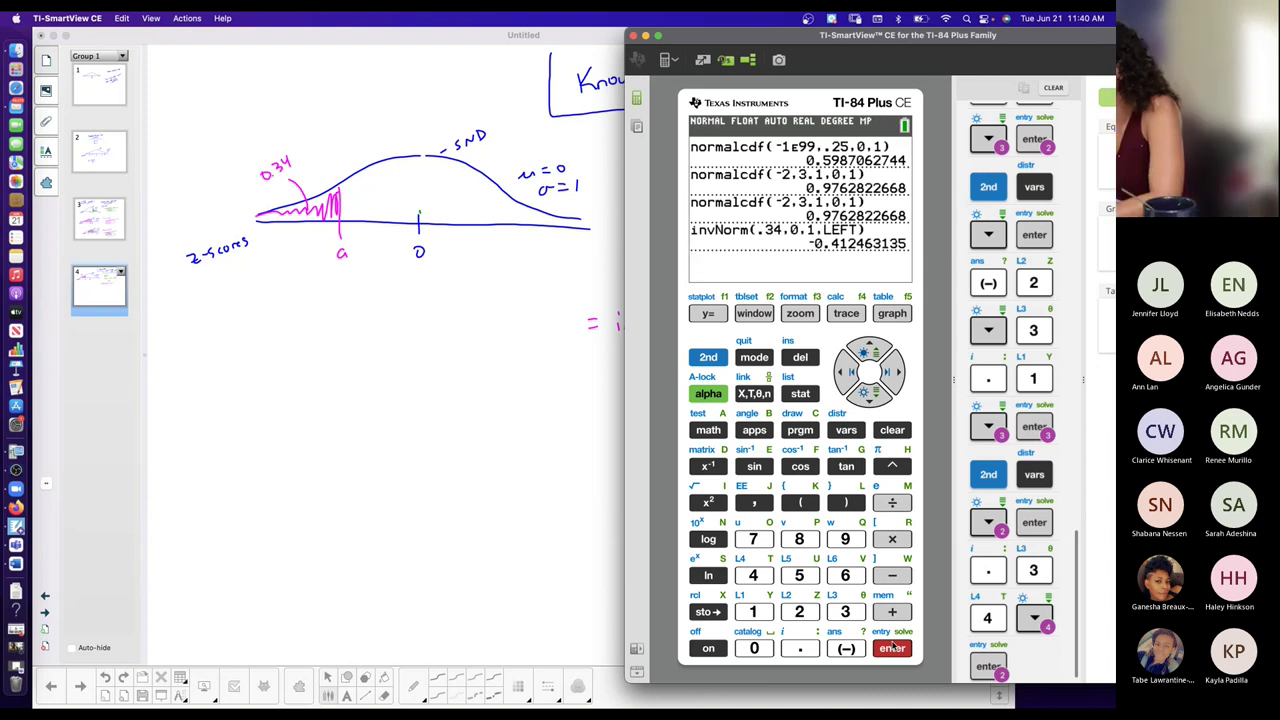